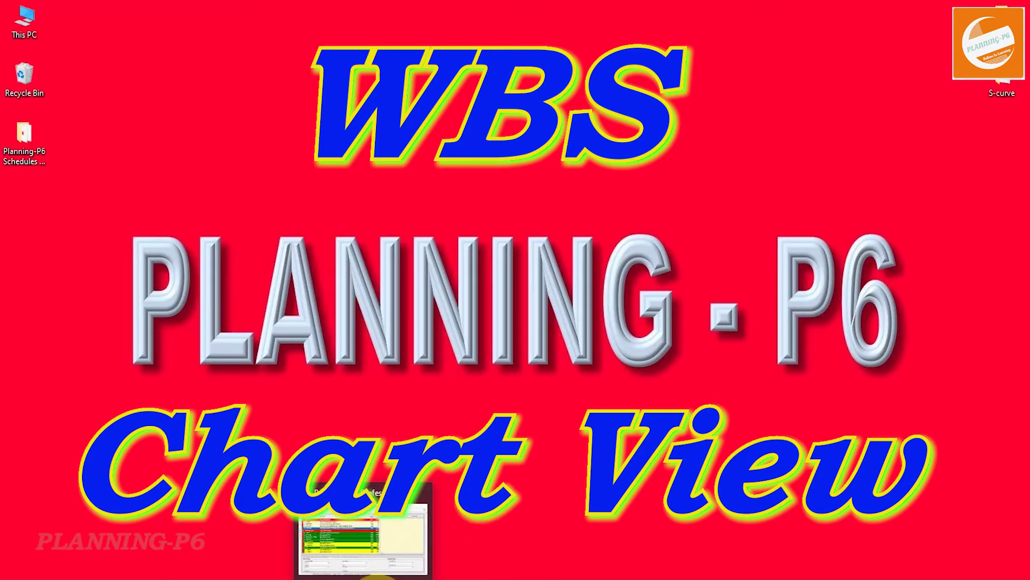
# - Reopen project TKP-529 from the Projects list and display its WBS
pyautogui.click(369, 576)
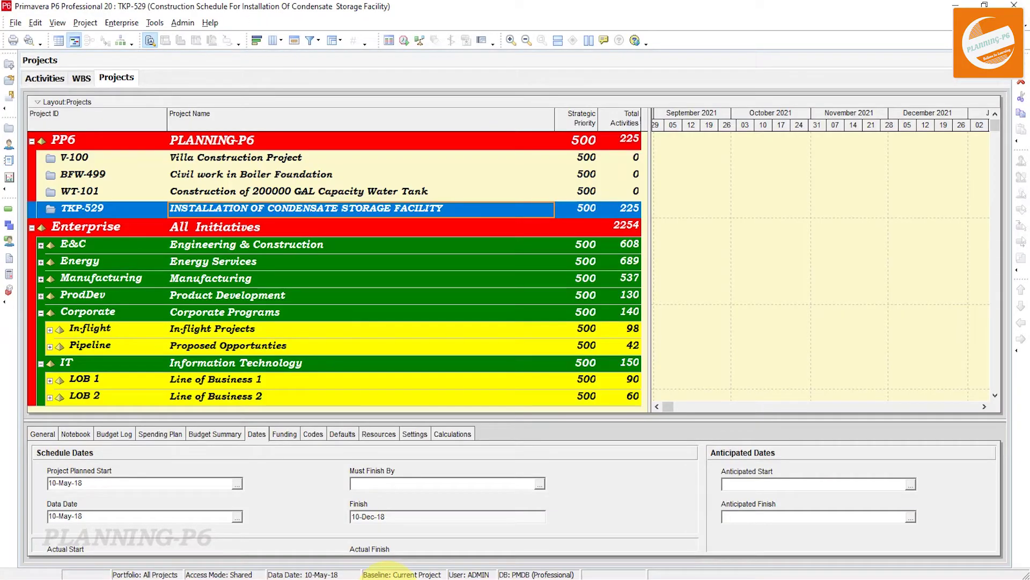
pyautogui.rightClick(276, 206)
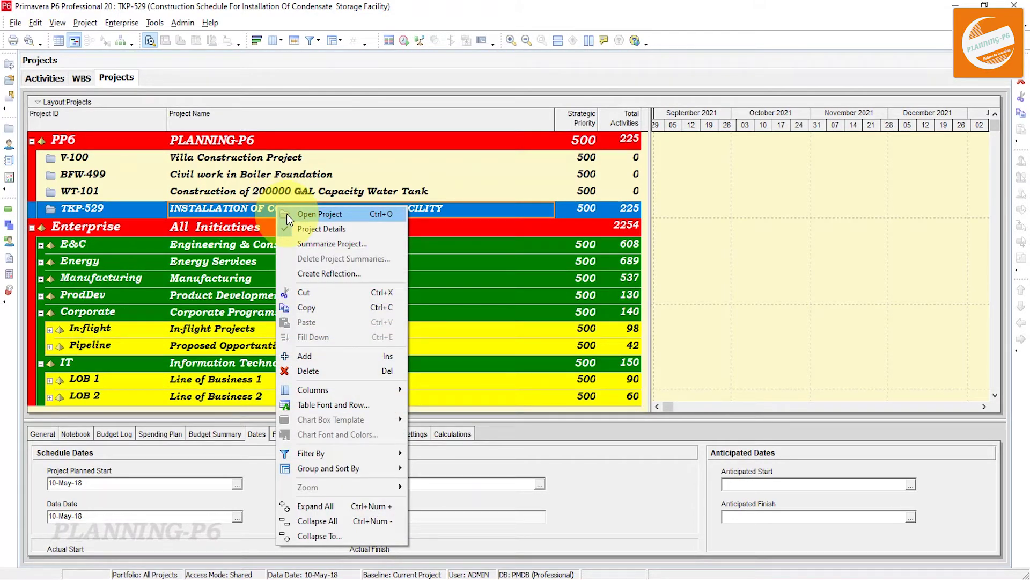
pyautogui.click(287, 213)
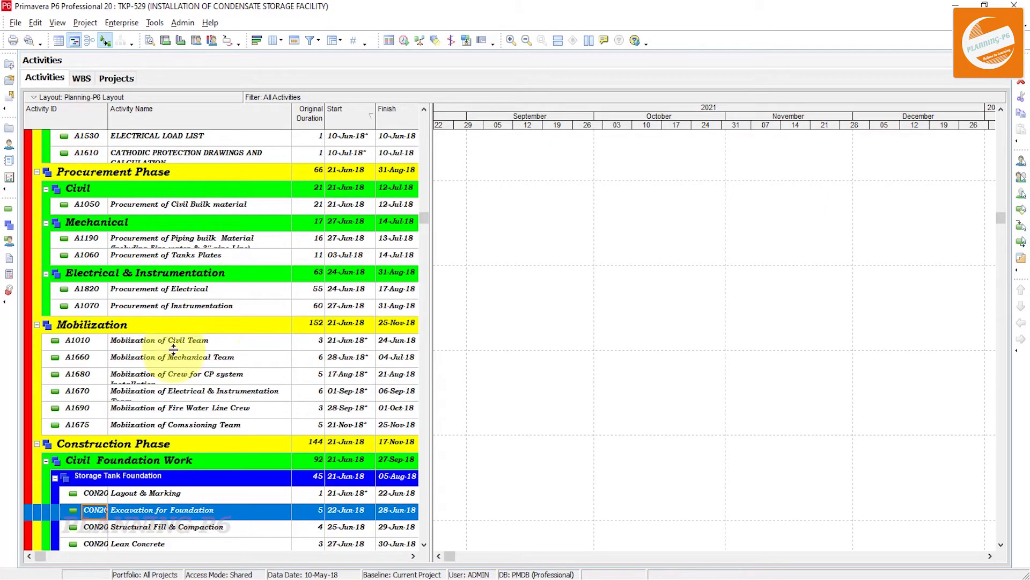
pyautogui.click(9, 227)
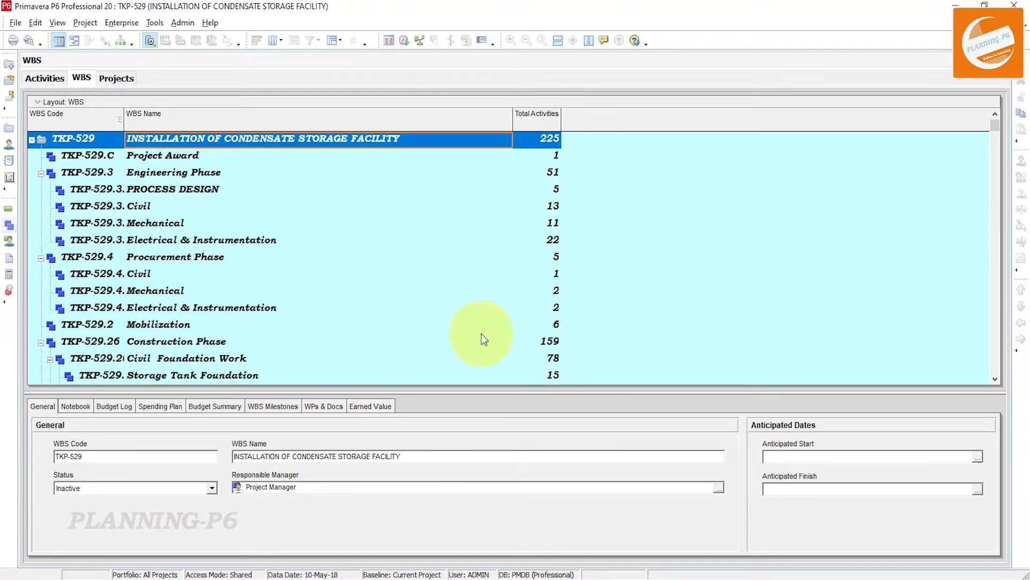
# - Hide the Detail Window and switch the WBS to Chart View
pyautogui.rightClick(466, 406)
pyautogui.click(479, 413)
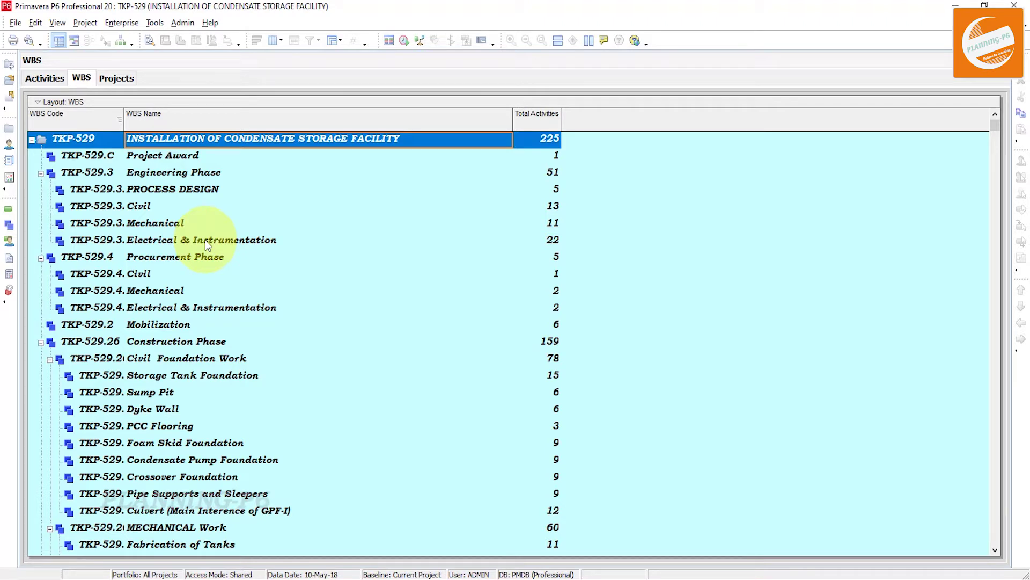
pyautogui.click(122, 47)
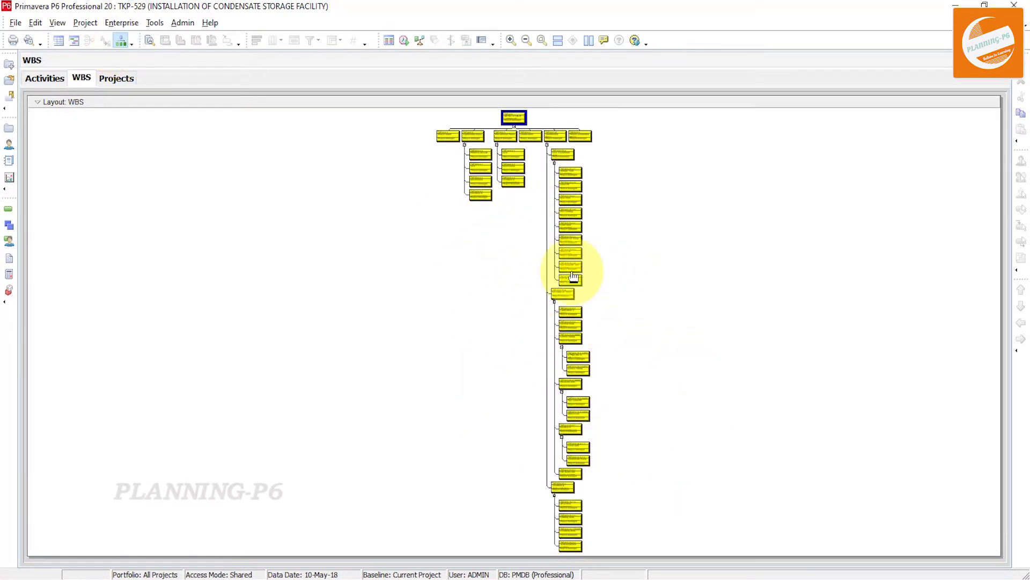
# - Zoom into the WBS chart and bring up the Layout: WBS menu
pyautogui.scroll(3, 520, 129)
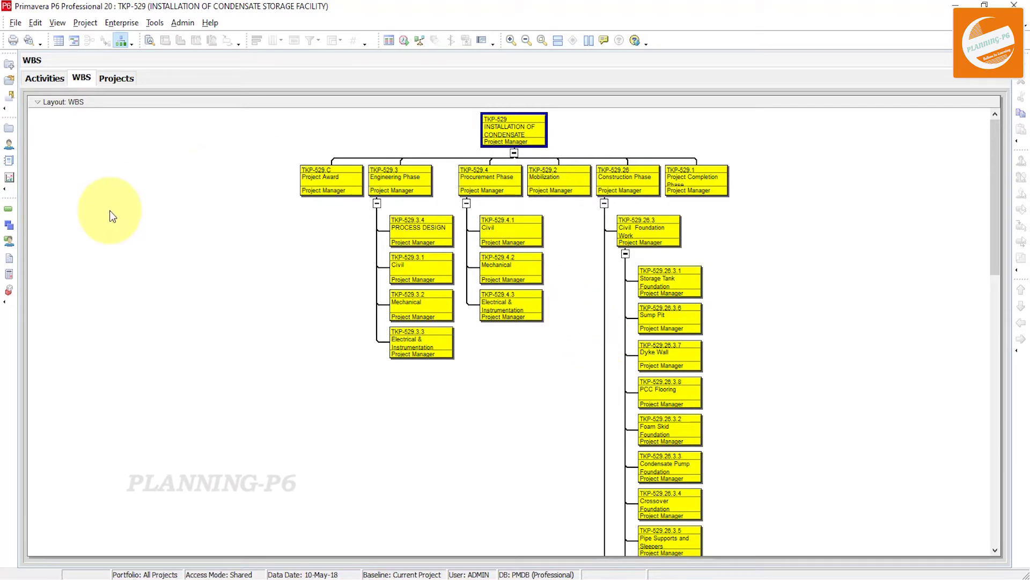
pyautogui.click(88, 104)
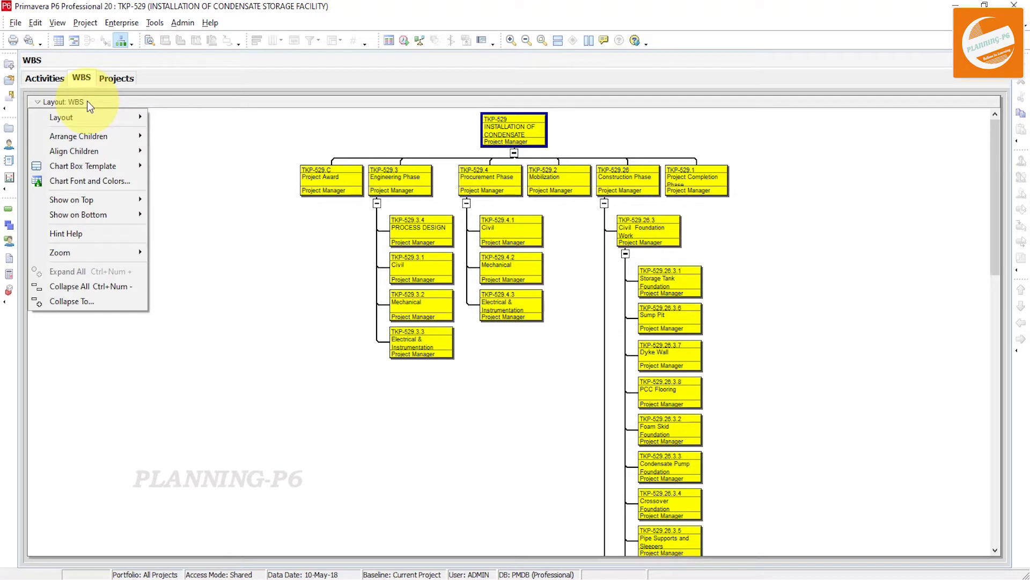
# - Try Arrange Children Vertical, then set the child boxes to Horizontal
pyautogui.moveTo(97, 133)
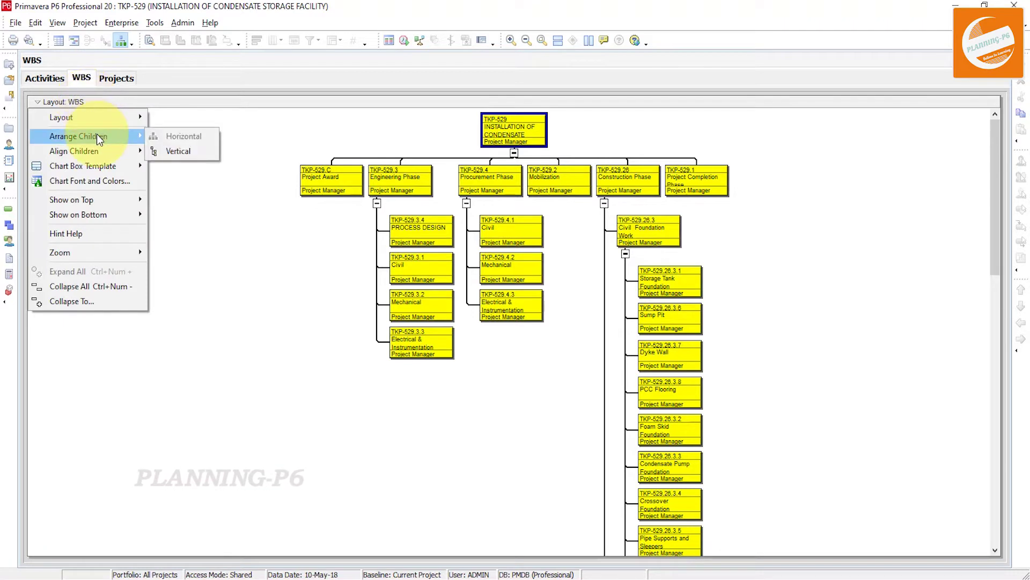
pyautogui.click(157, 154)
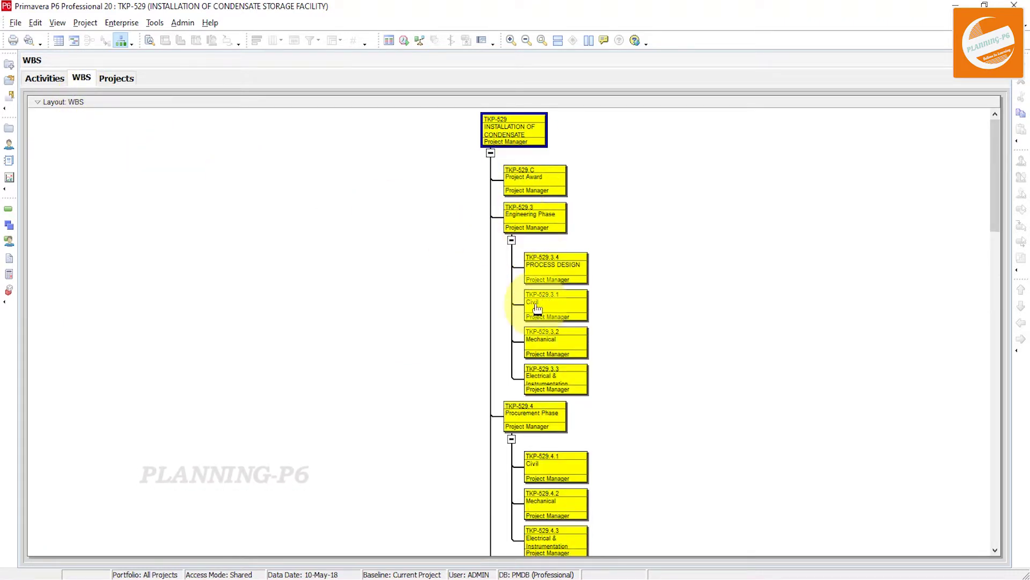
pyautogui.click(61, 103)
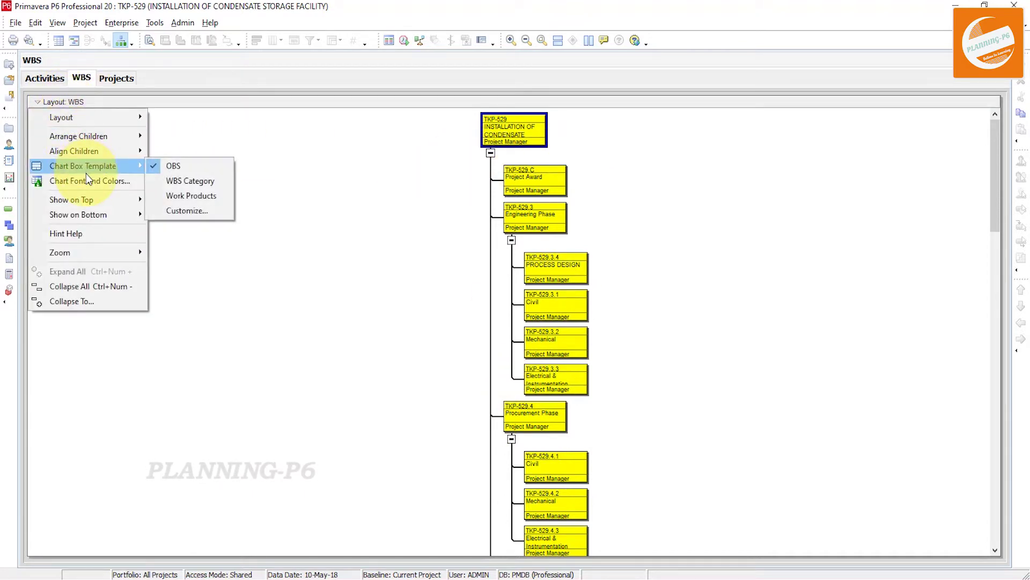
pyautogui.moveTo(105, 137)
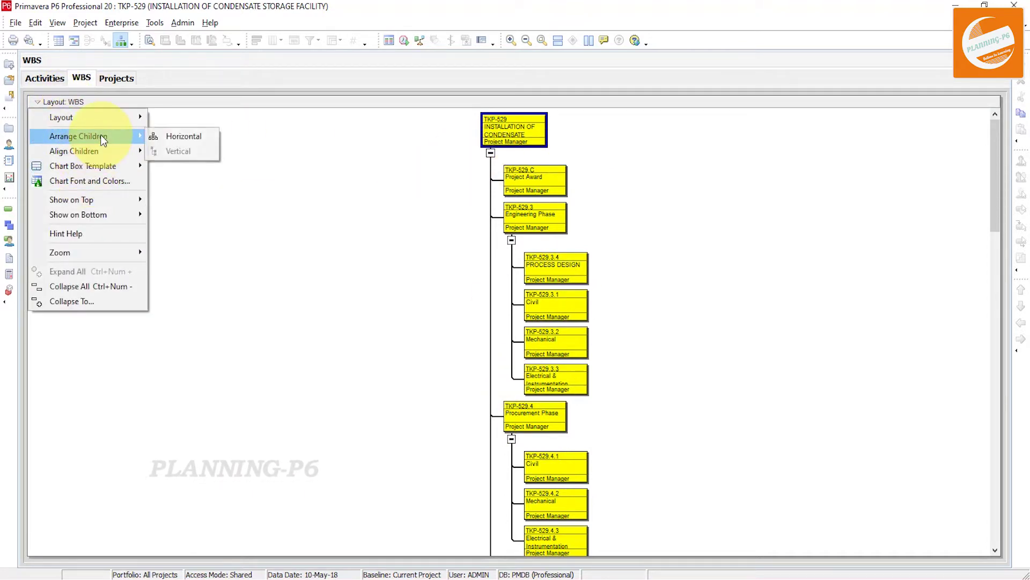
pyautogui.click(168, 138)
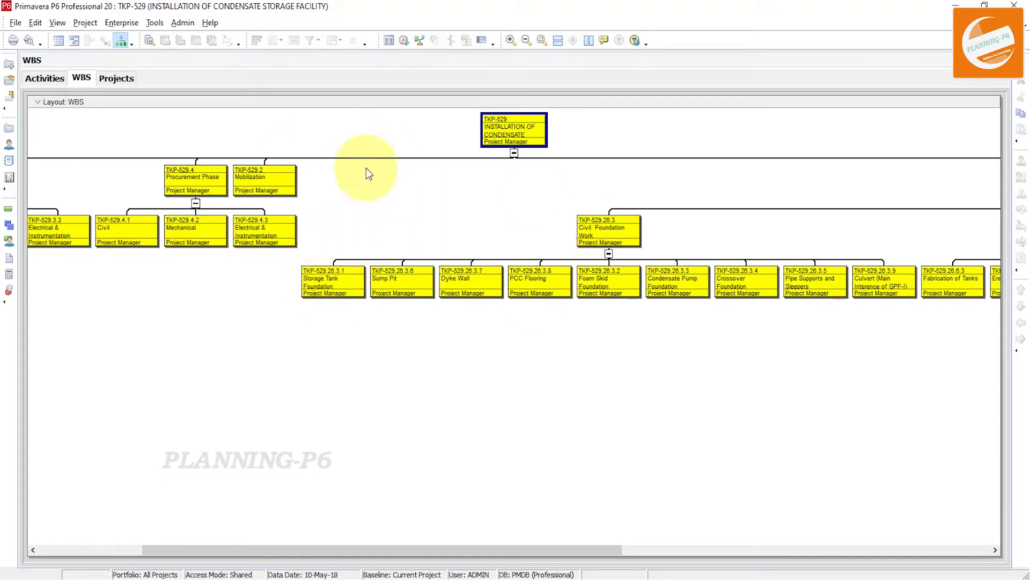
# - Set the chart's Align Children option to Center
pyautogui.click(80, 100)
pyautogui.moveTo(85, 152)
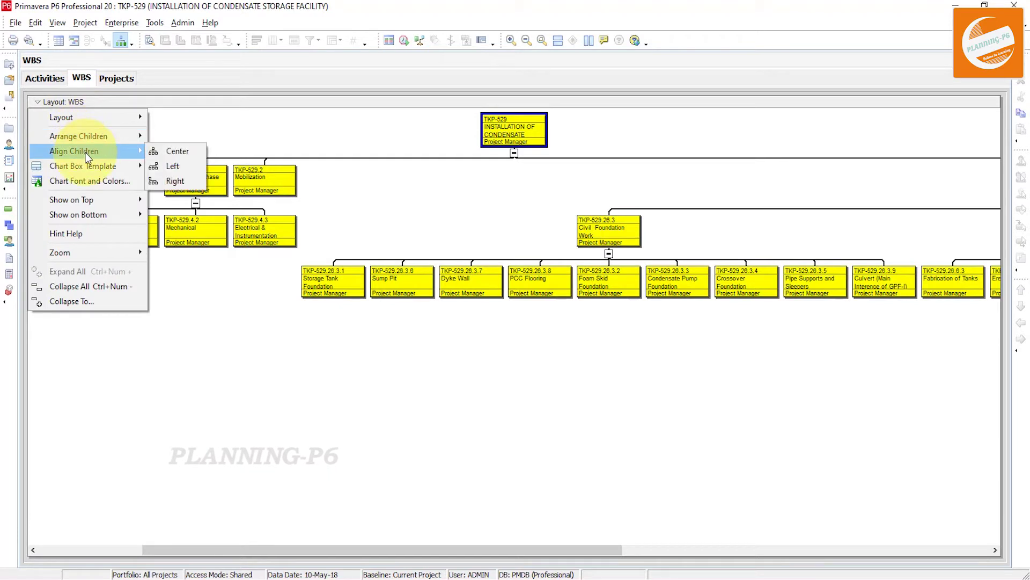
pyautogui.click(521, 134)
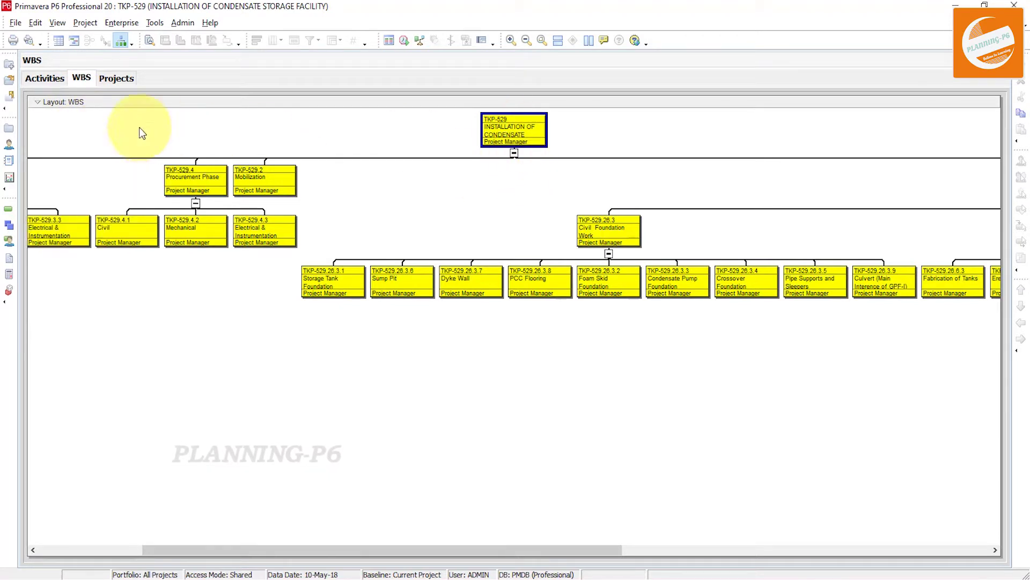
pyautogui.click(76, 102)
pyautogui.moveTo(123, 151)
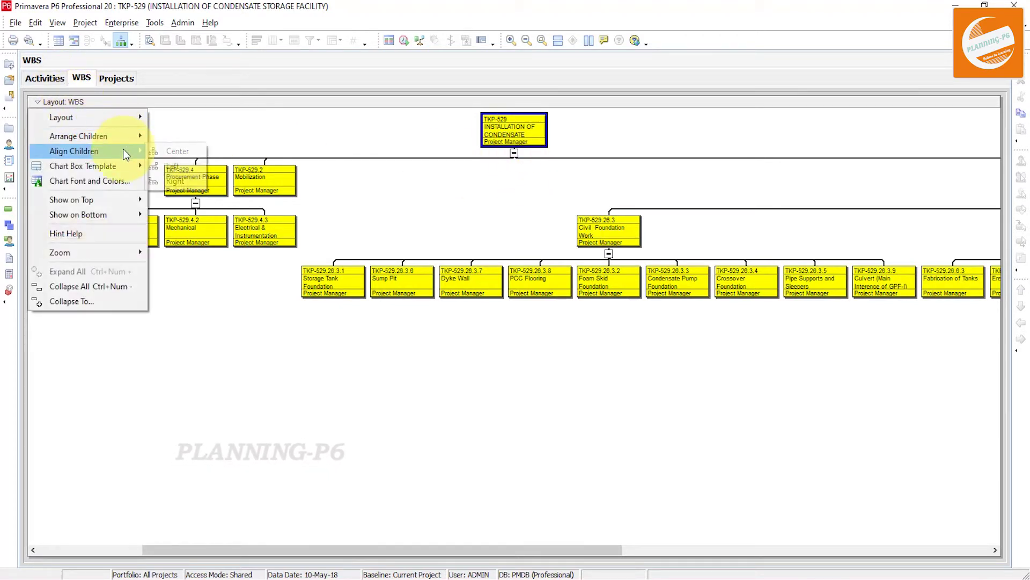
pyautogui.click(185, 153)
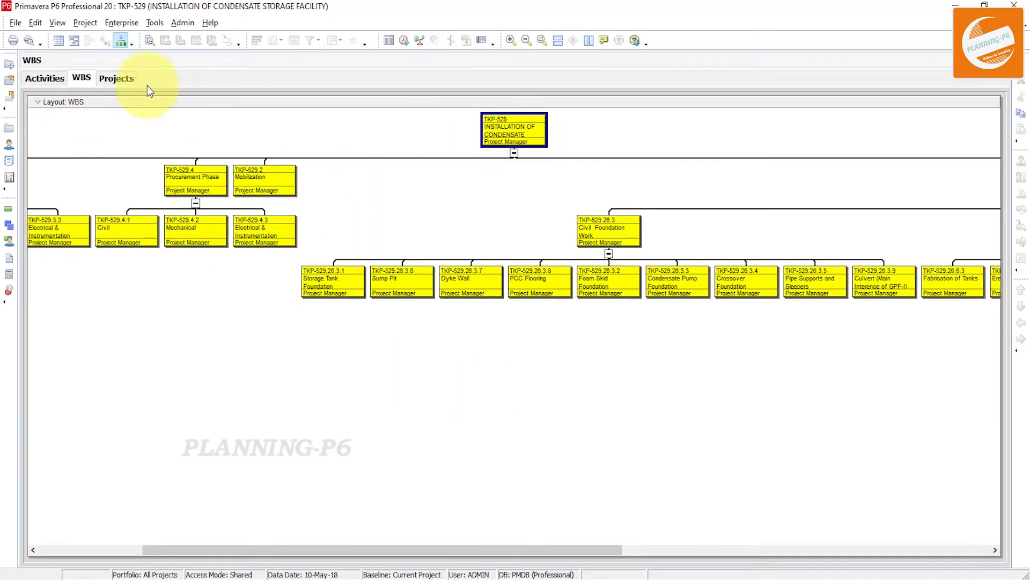
# - Compare Left and Right child alignment, then return to Center
pyautogui.click(76, 102)
pyautogui.moveTo(102, 154)
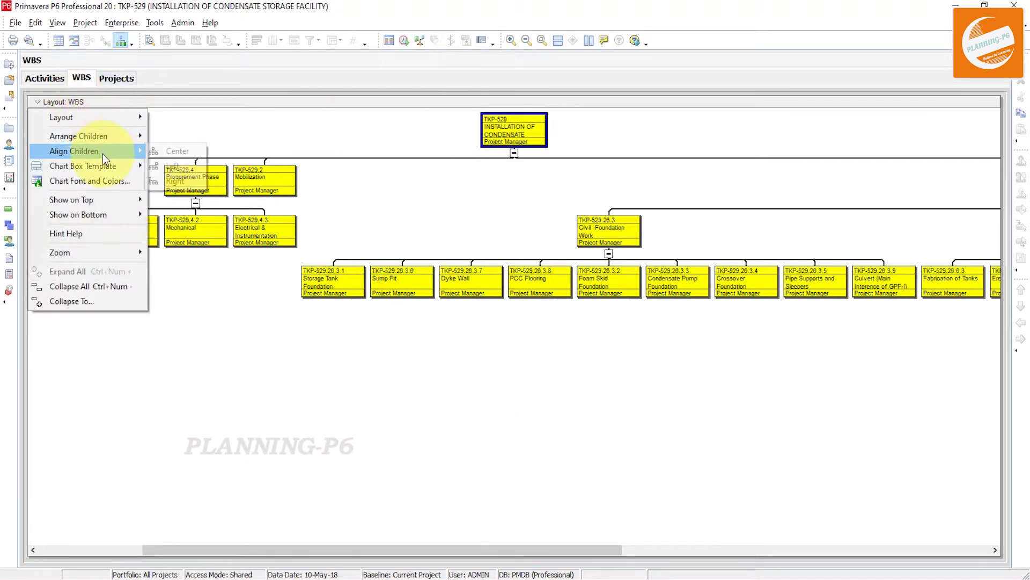
pyautogui.click(165, 165)
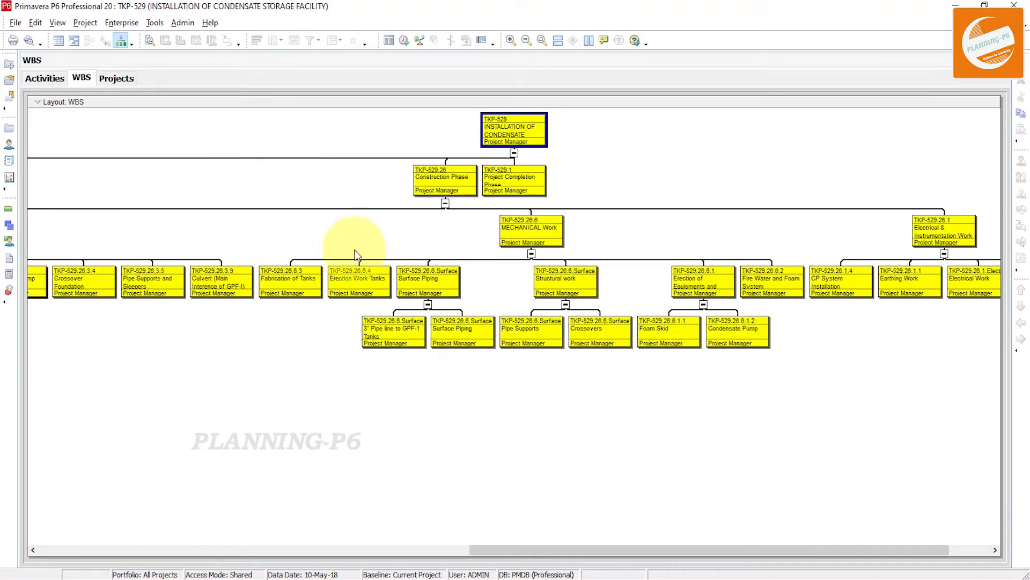
pyautogui.click(89, 101)
pyautogui.moveTo(95, 152)
pyautogui.click(170, 181)
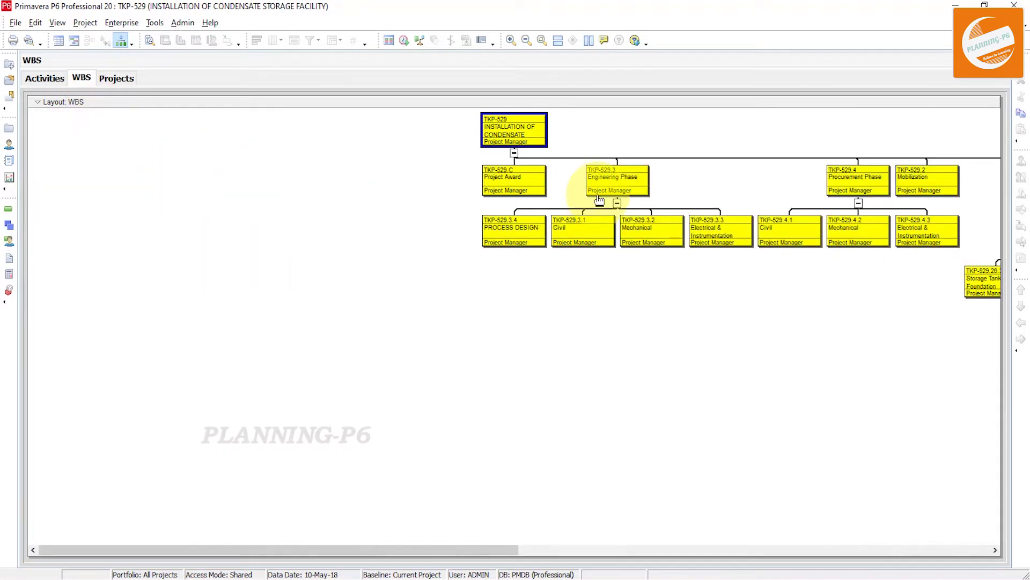
pyautogui.click(86, 101)
pyautogui.moveTo(95, 149)
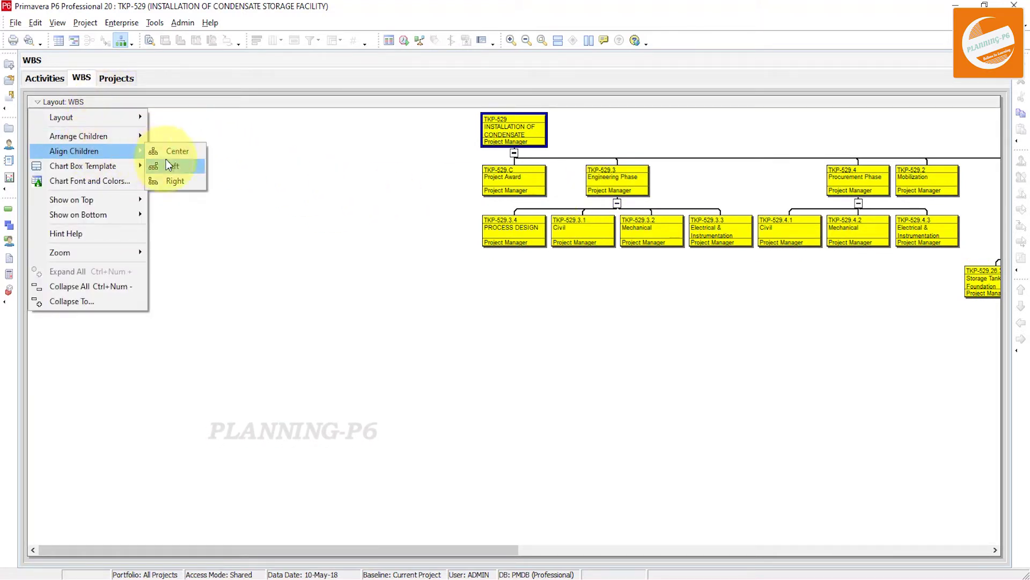
pyautogui.click(168, 152)
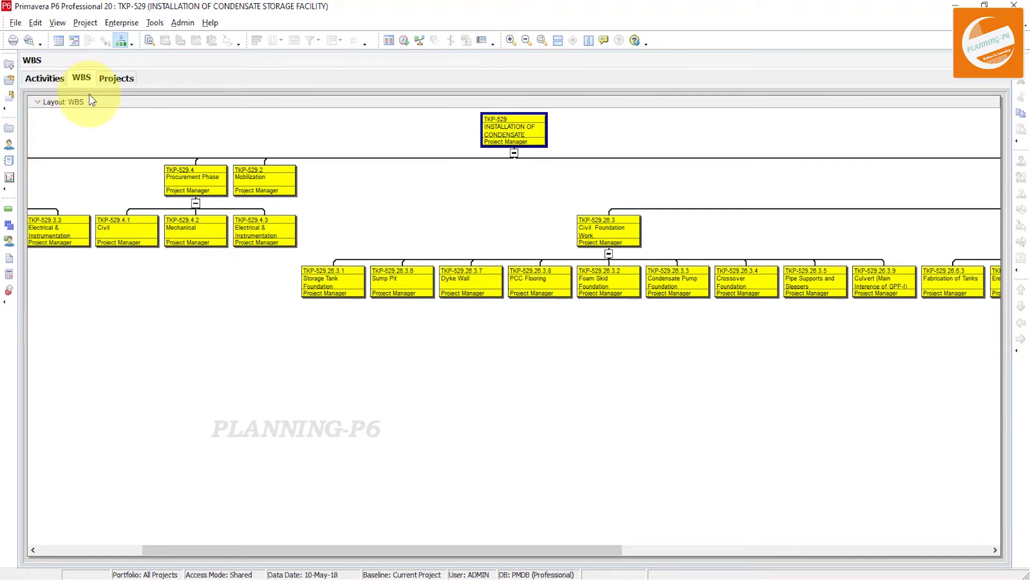
pyautogui.click(89, 101)
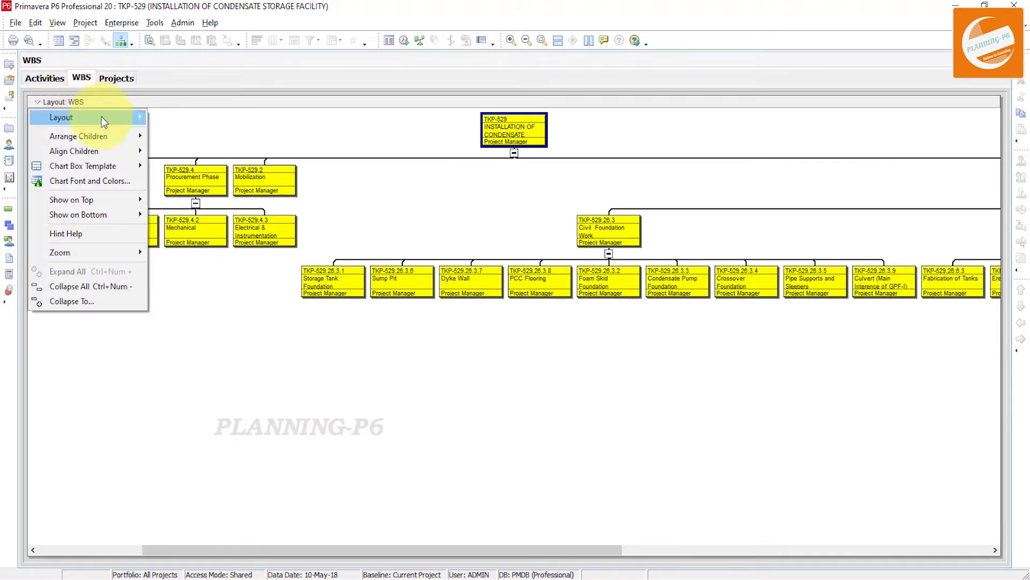
# - Choose Bookman Old Style Bold Italic as the chart box font
pyautogui.moveTo(112, 166)
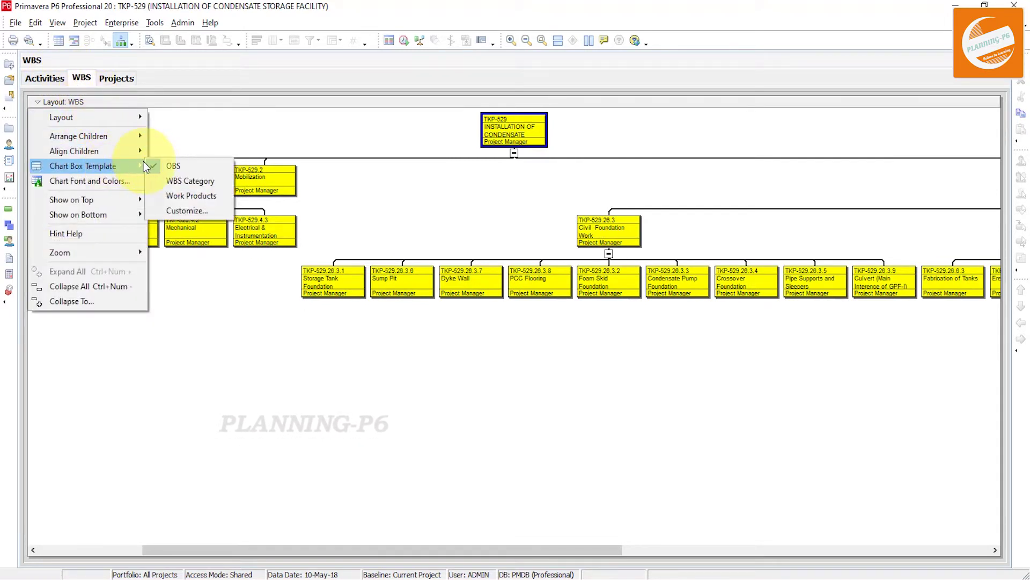
pyautogui.click(97, 178)
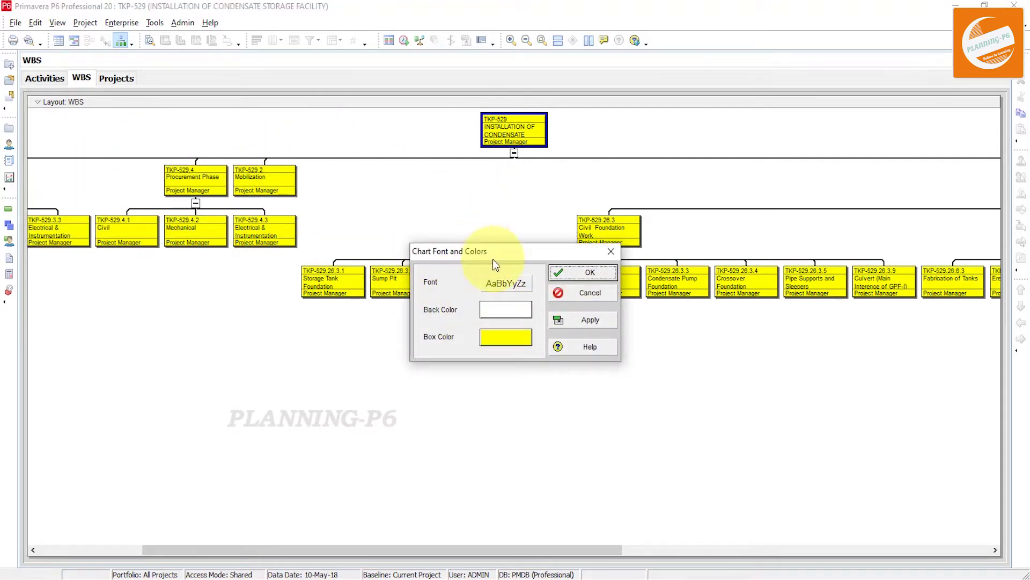
pyautogui.click(504, 287)
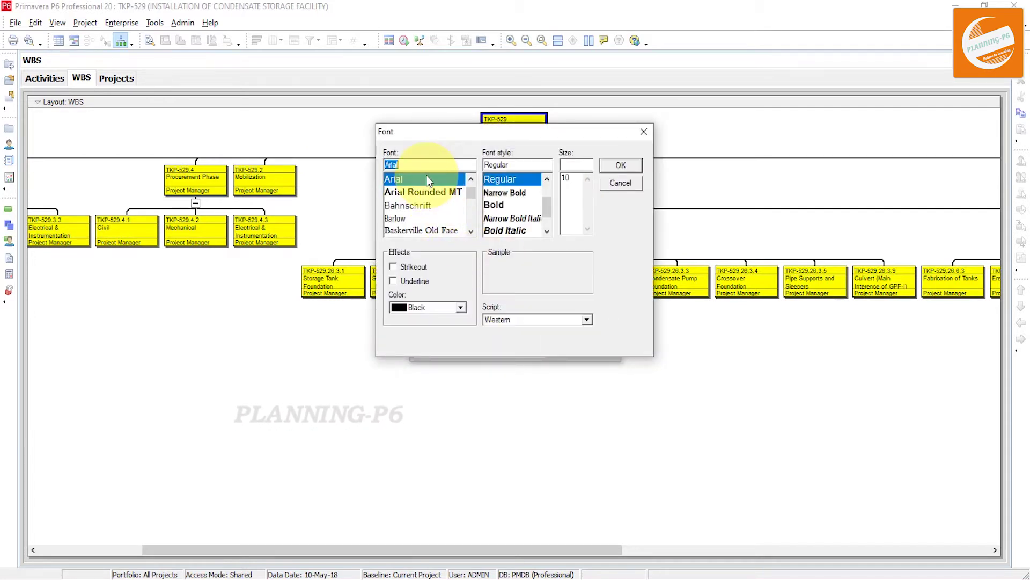
pyautogui.write('book')
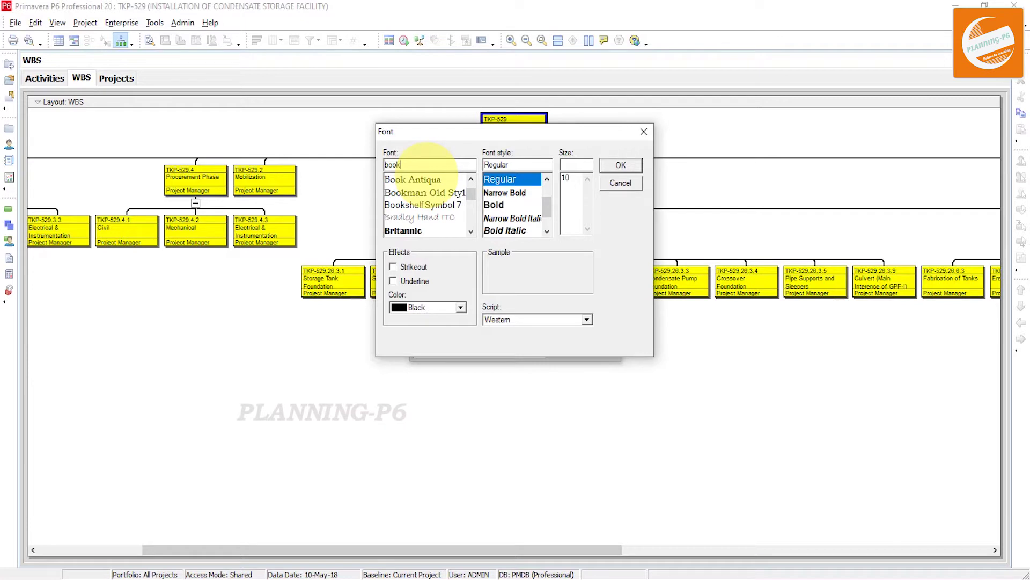
pyautogui.click(433, 194)
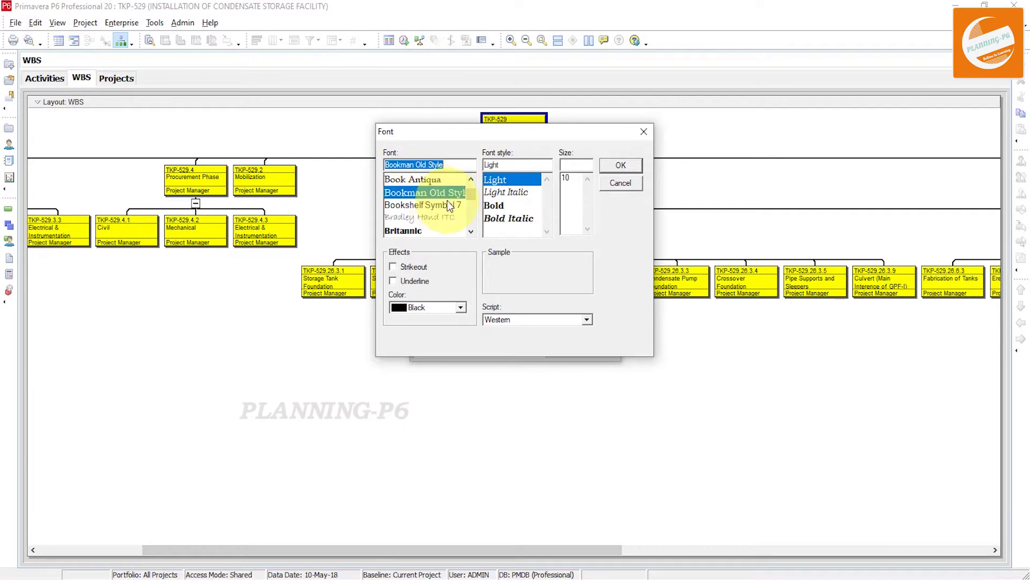
pyautogui.click(490, 219)
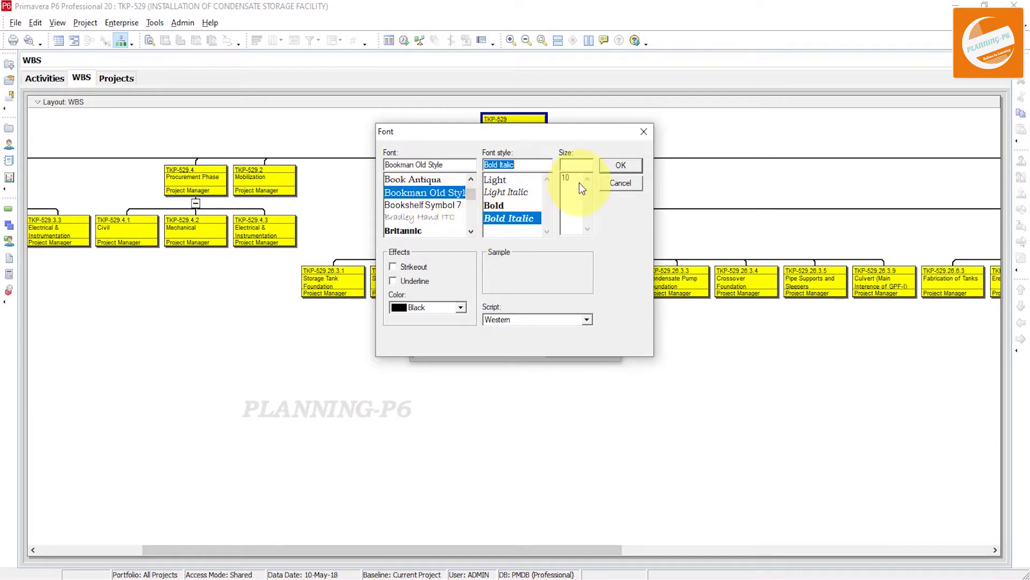
pyautogui.click(616, 166)
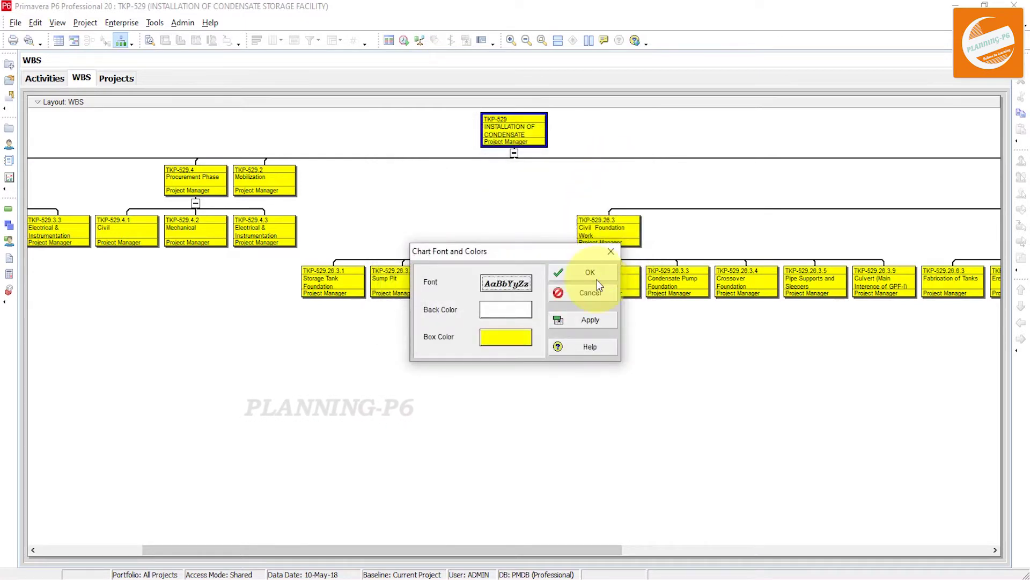
# - Keep the background colour unchanged, apply the new font, and confirm the settings
pyautogui.click(504, 312)
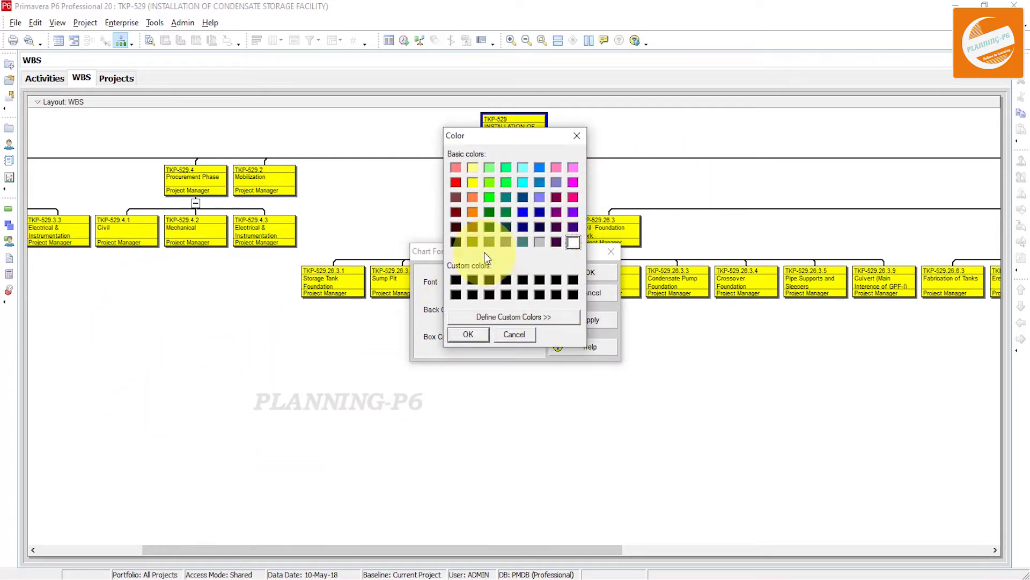
pyautogui.click(501, 335)
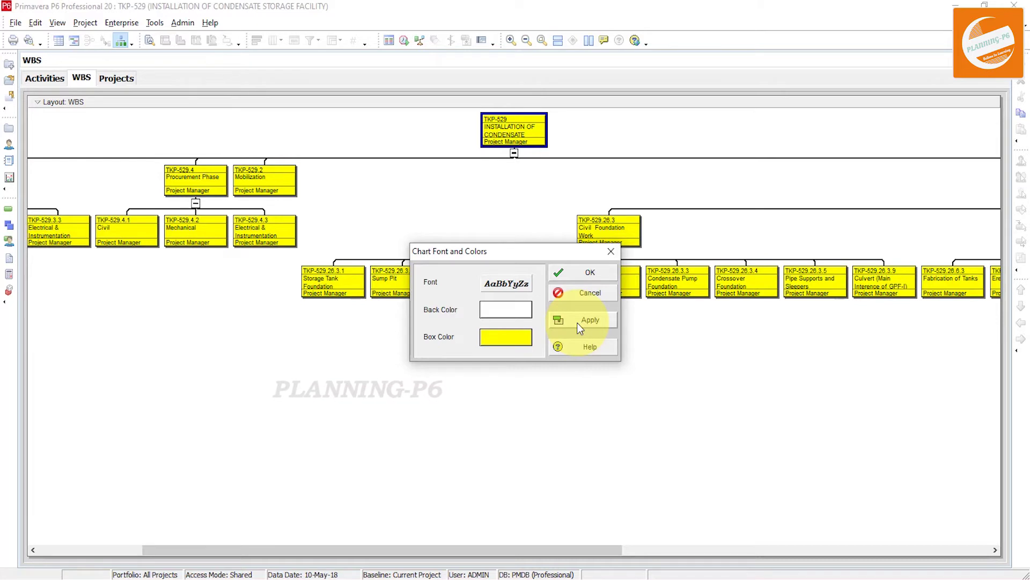
pyautogui.click(580, 325)
pyautogui.click(589, 273)
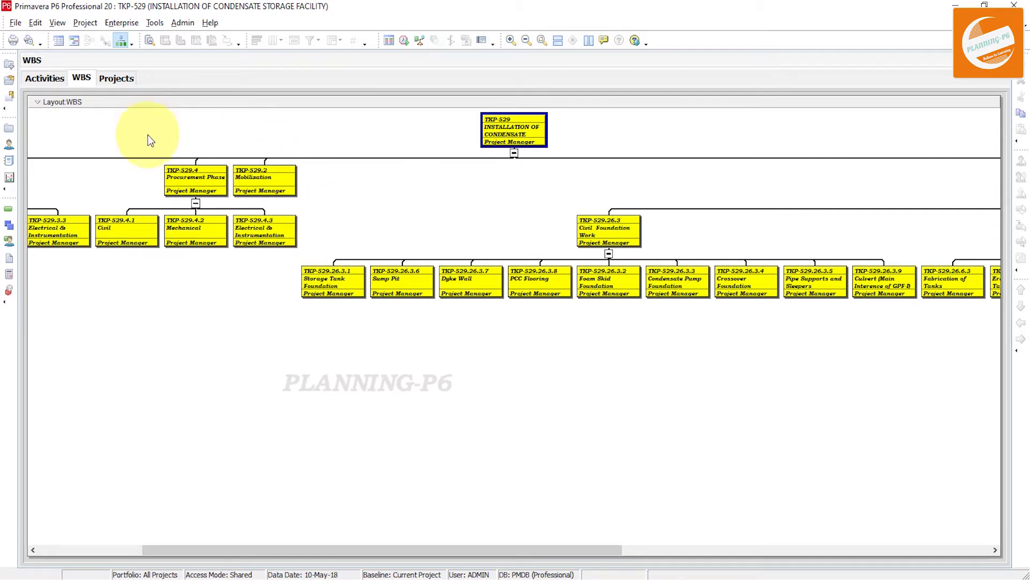
pyautogui.rightClick(194, 297)
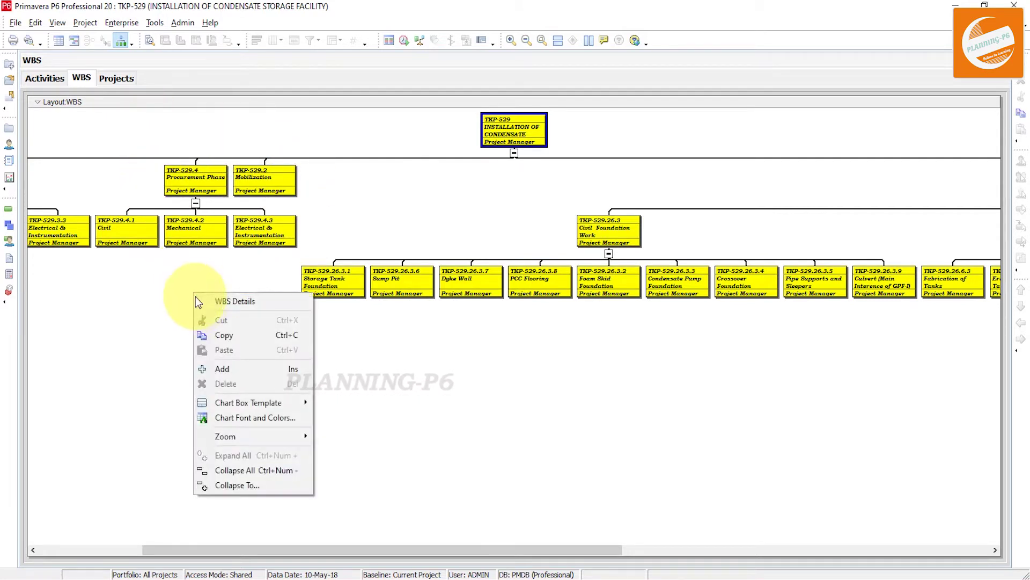
pyautogui.click(260, 417)
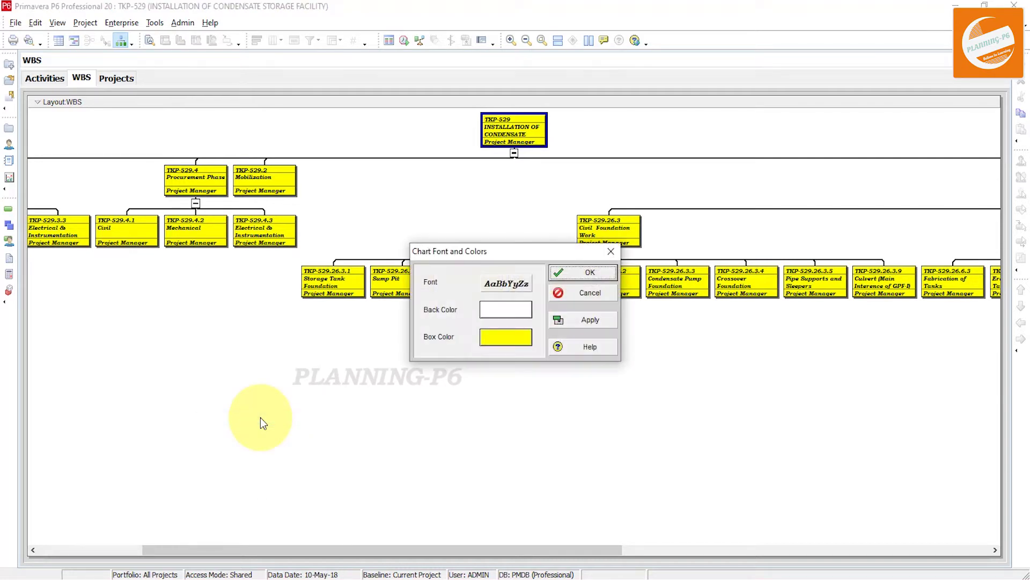
pyautogui.click(611, 251)
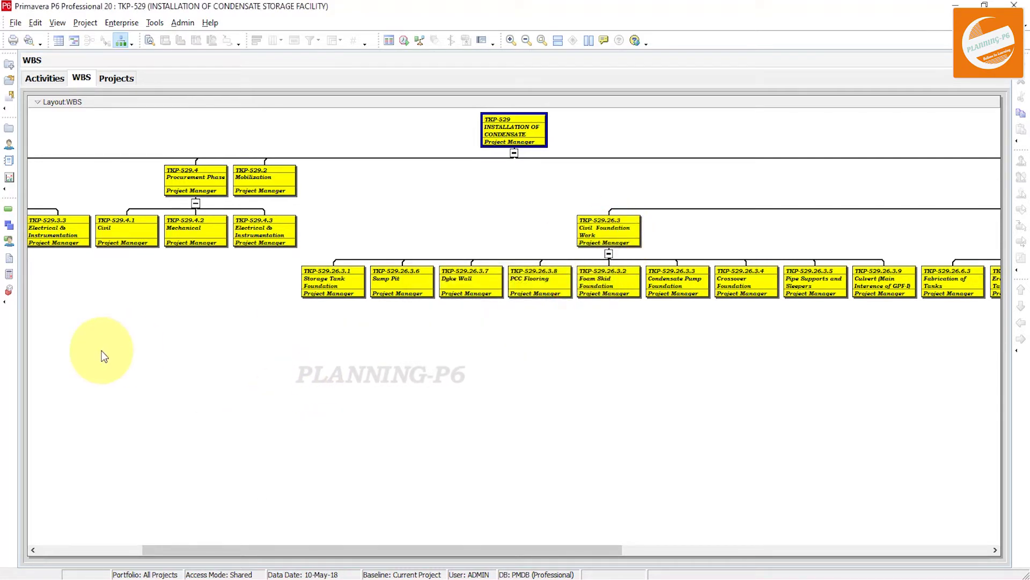
pyautogui.rightClick(101, 350)
# - In the Chart Box Template, narrow the box width to 81 and apply
pyautogui.moveTo(161, 459)
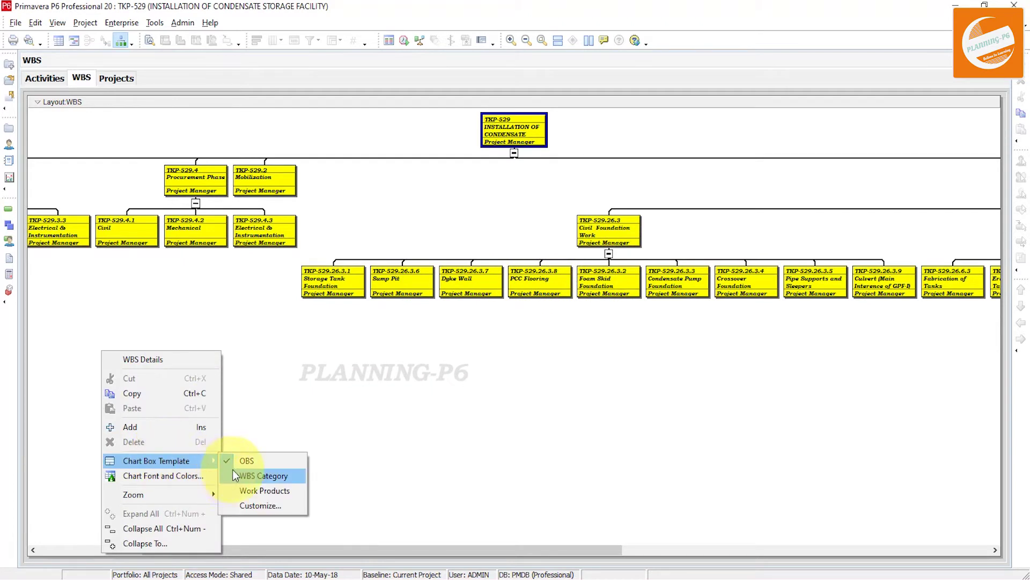
pyautogui.click(244, 508)
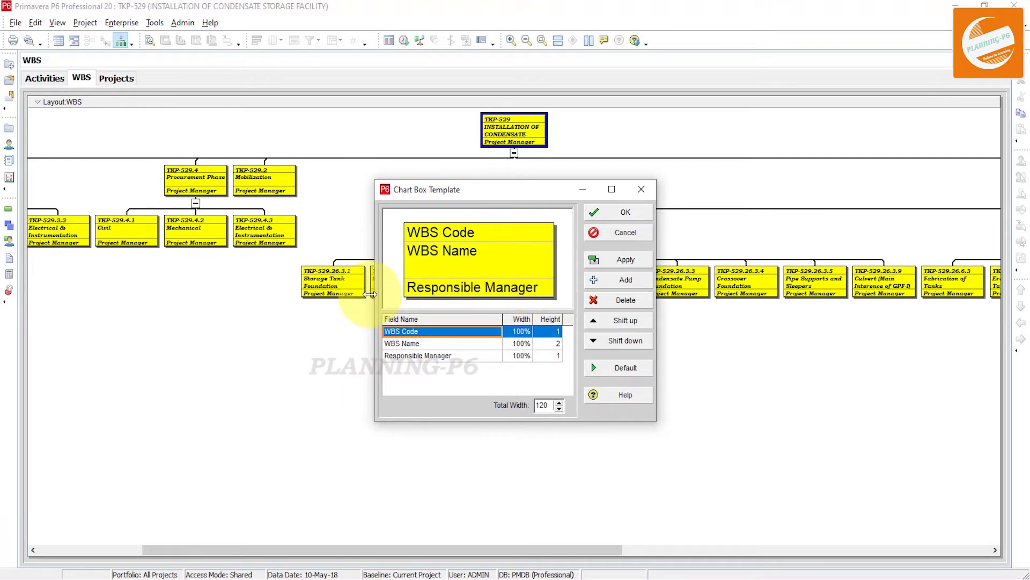
pyautogui.moveTo(375, 299); pyautogui.dragTo(269, 294)
pyautogui.moveTo(457, 184); pyautogui.dragTo(454, 222)
pyautogui.click(449, 300)
pyautogui.moveTo(448, 301); pyautogui.dragTo(401, 305)
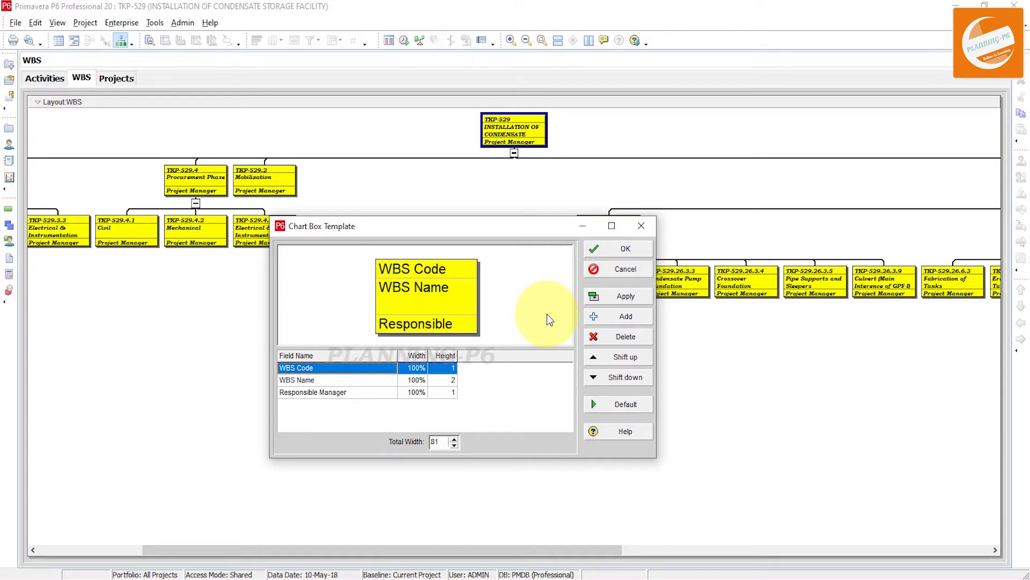
pyautogui.click(627, 301)
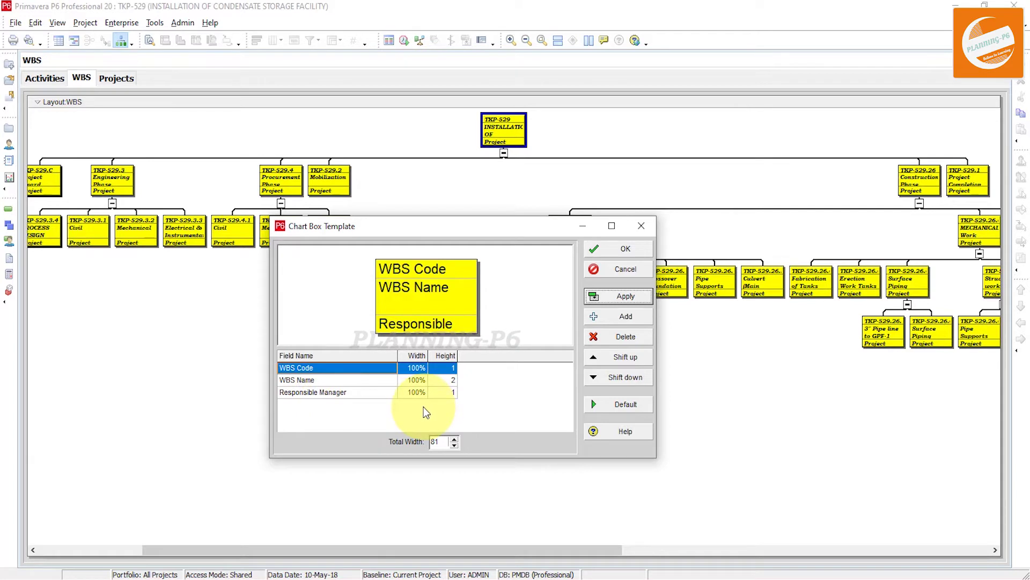
# - Remove the Responsible Manager field from the boxes and apply
pyautogui.click(387, 393)
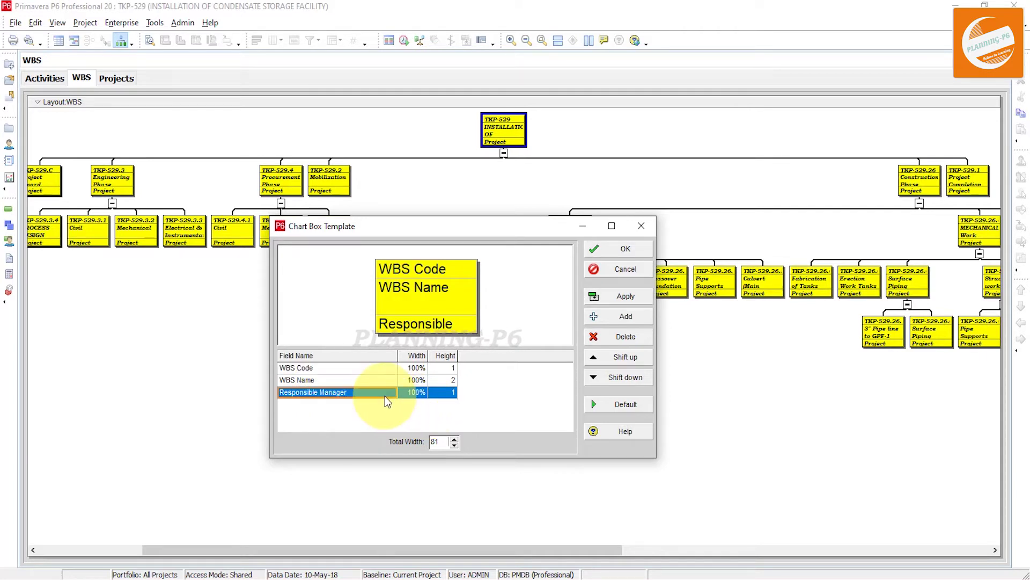
pyautogui.click(602, 343)
pyautogui.click(619, 299)
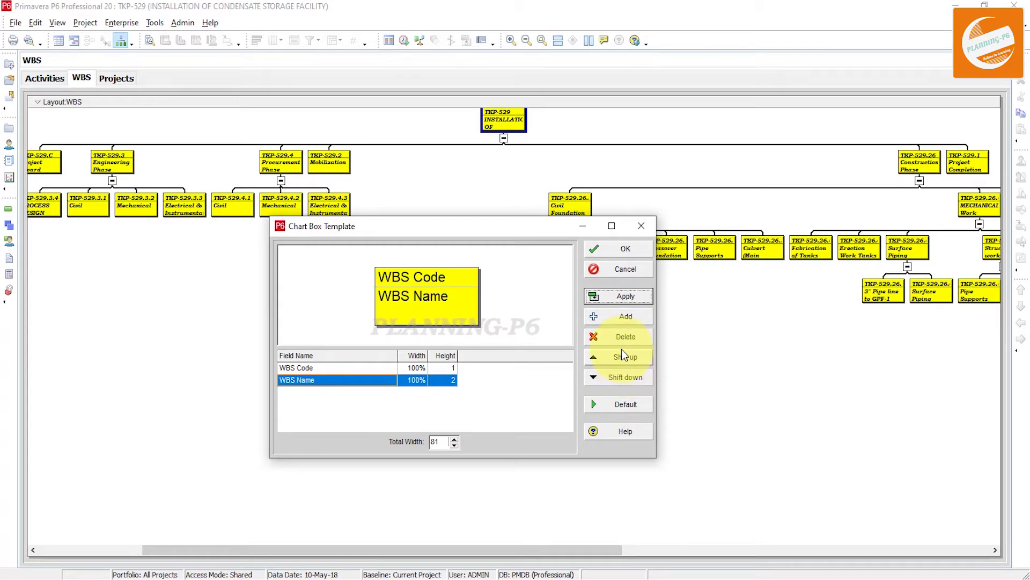
# - Add blank field rows, reorder them, then delete all the blank rows
pyautogui.click(598, 318)
pyautogui.click(598, 319)
pyautogui.click(598, 319)
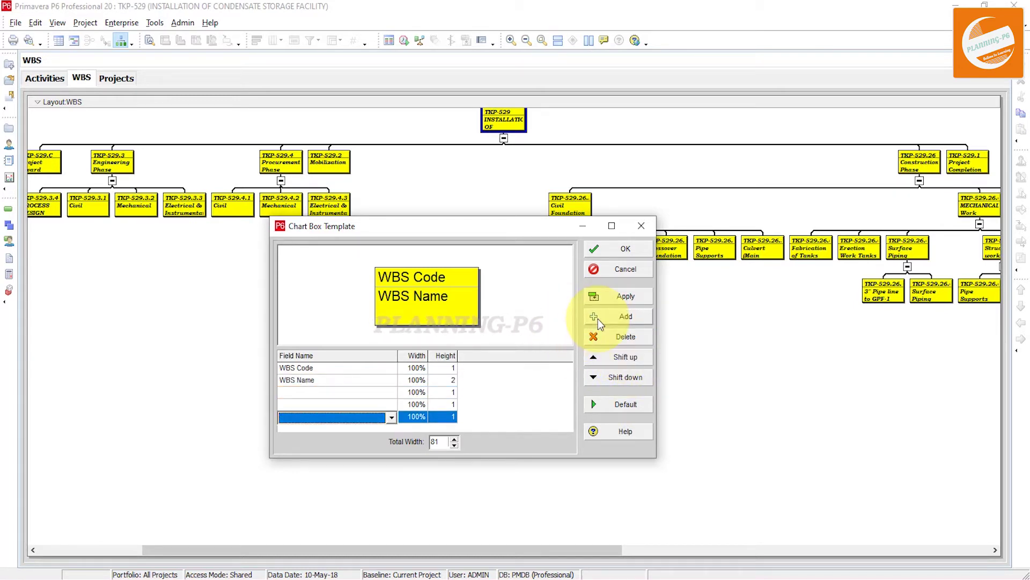
pyautogui.click(607, 297)
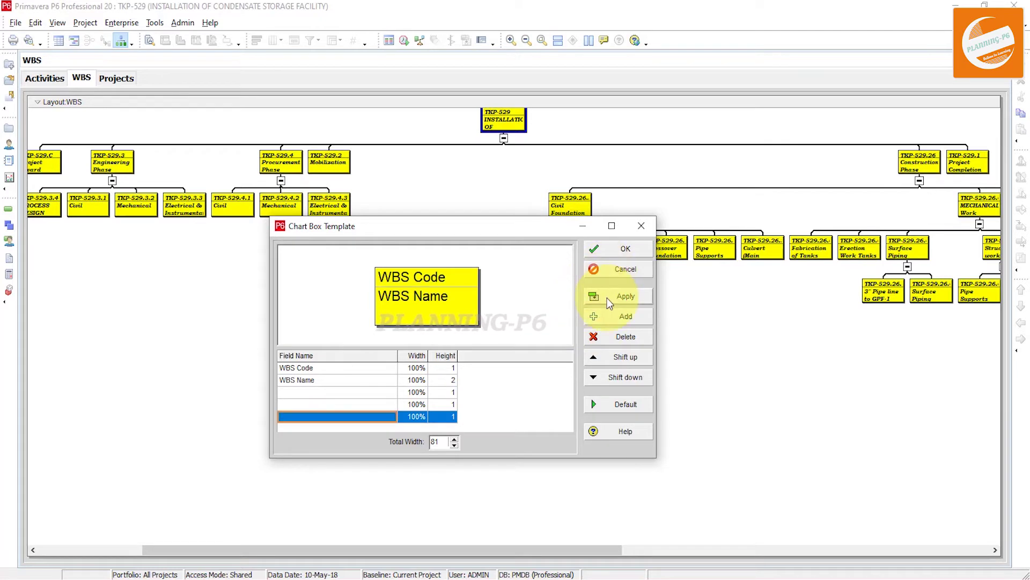
pyautogui.click(627, 356)
pyautogui.click(627, 356)
pyautogui.doubleClick(621, 375)
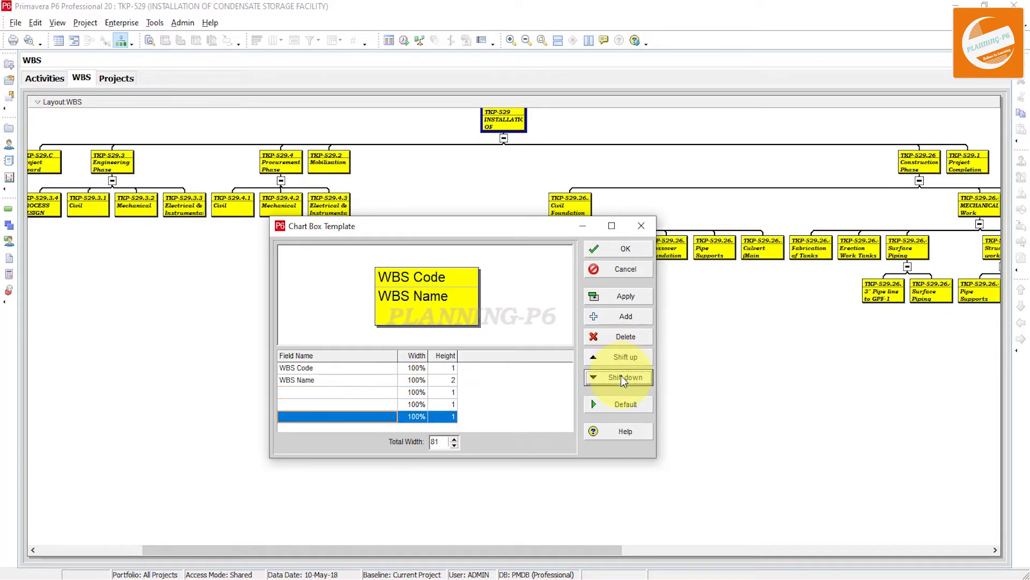
pyautogui.click(622, 337)
pyautogui.click(623, 337)
pyautogui.click(623, 337)
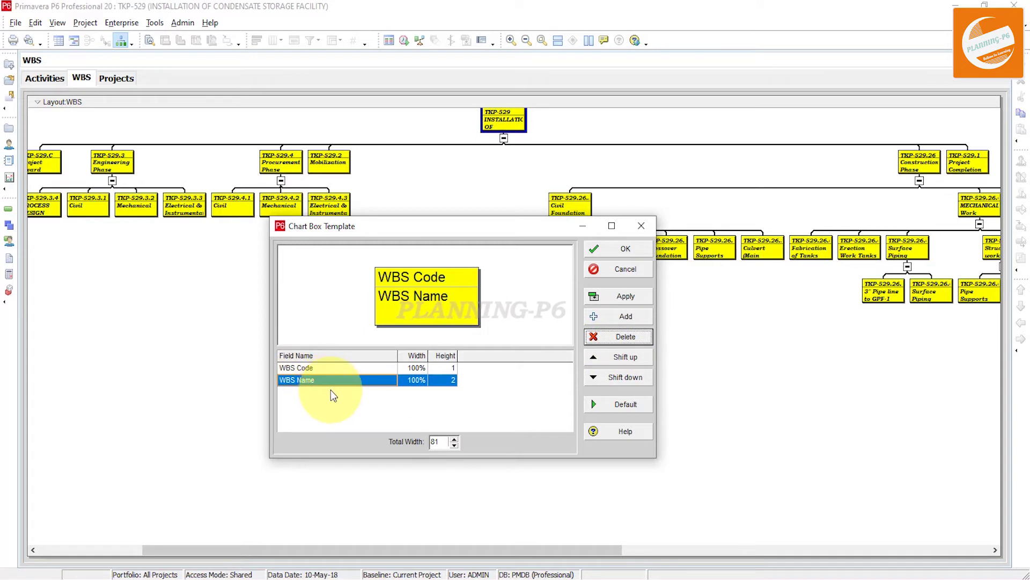
# - Set WBS Code height to 2 and WBS Name height to 6, then apply
pyautogui.click(438, 368)
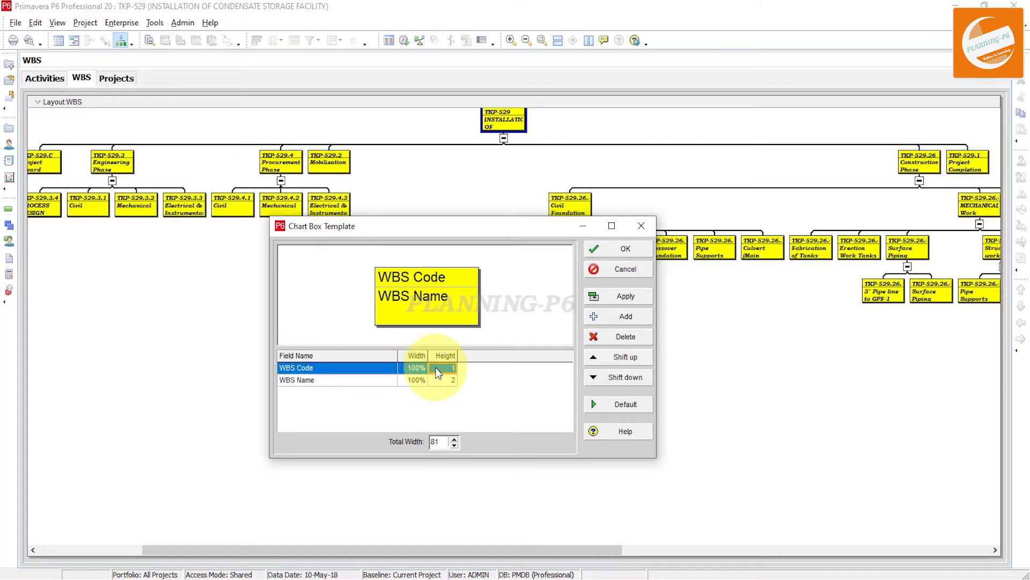
pyautogui.click(438, 368)
pyautogui.click(452, 365)
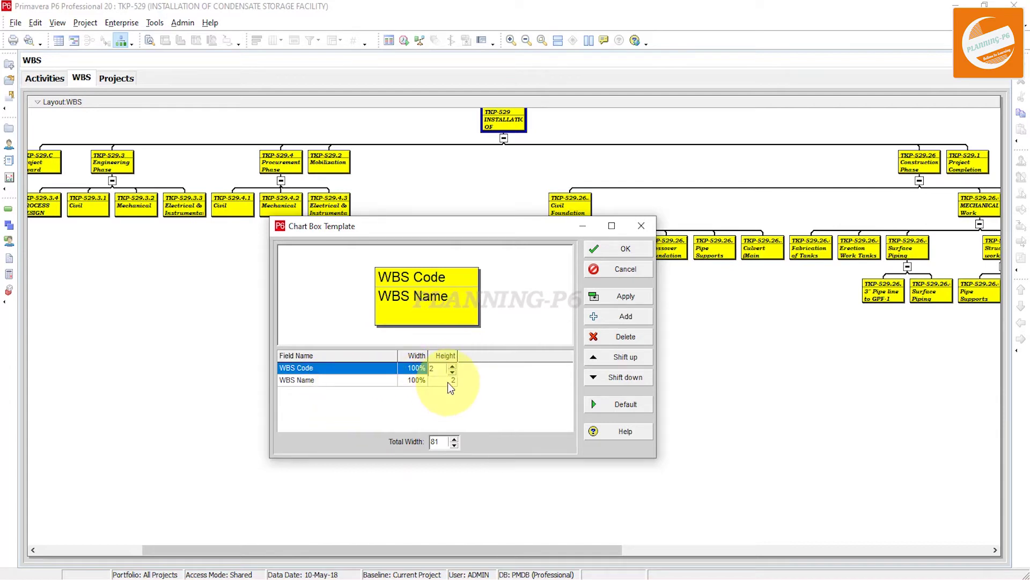
pyautogui.click(447, 381)
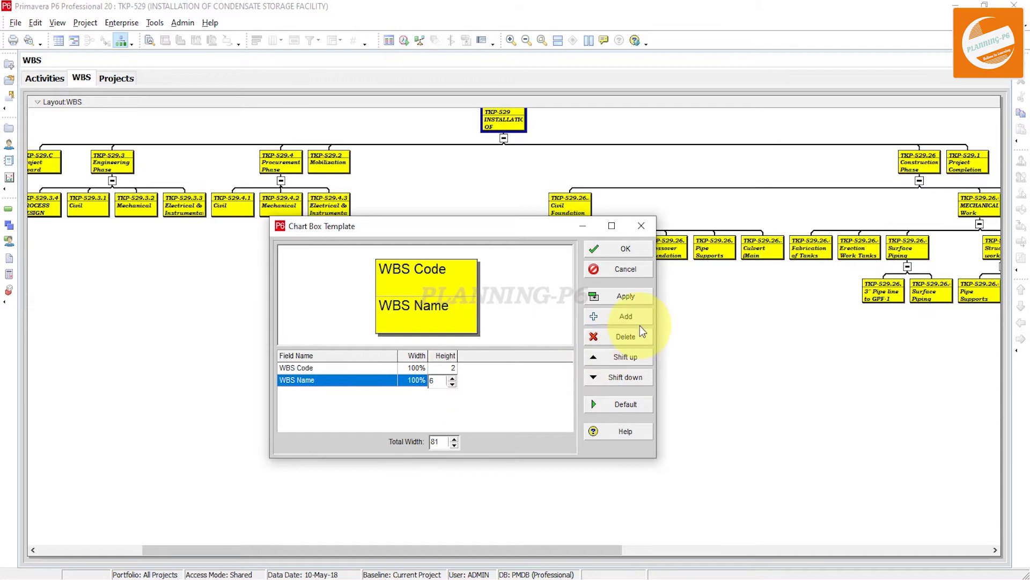
pyautogui.click(630, 298)
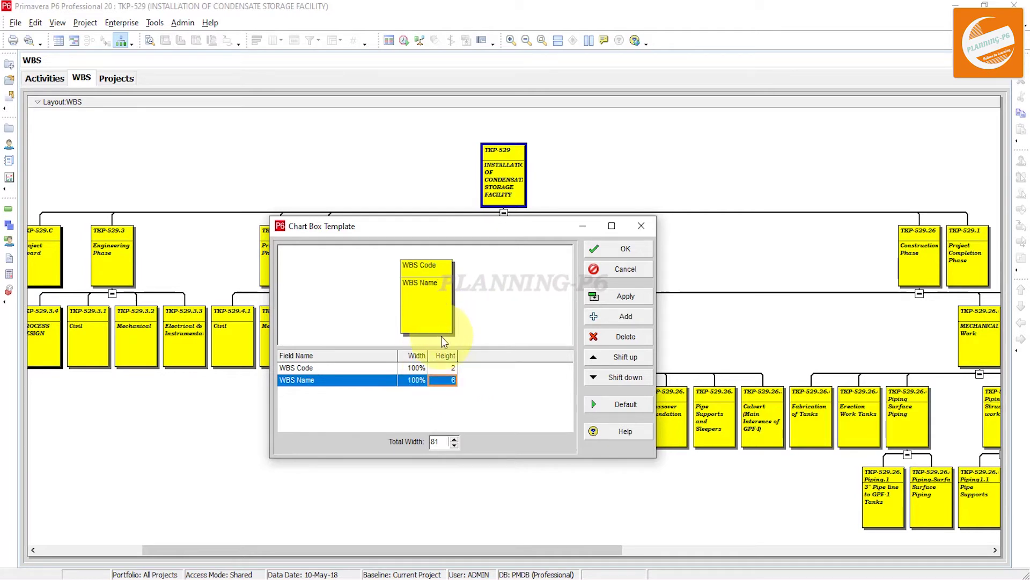
# - Widen the boxes to total width 115, apply, and confirm the template
pyautogui.click(452, 298)
pyautogui.moveTo(453, 298); pyautogui.dragTo(475, 300)
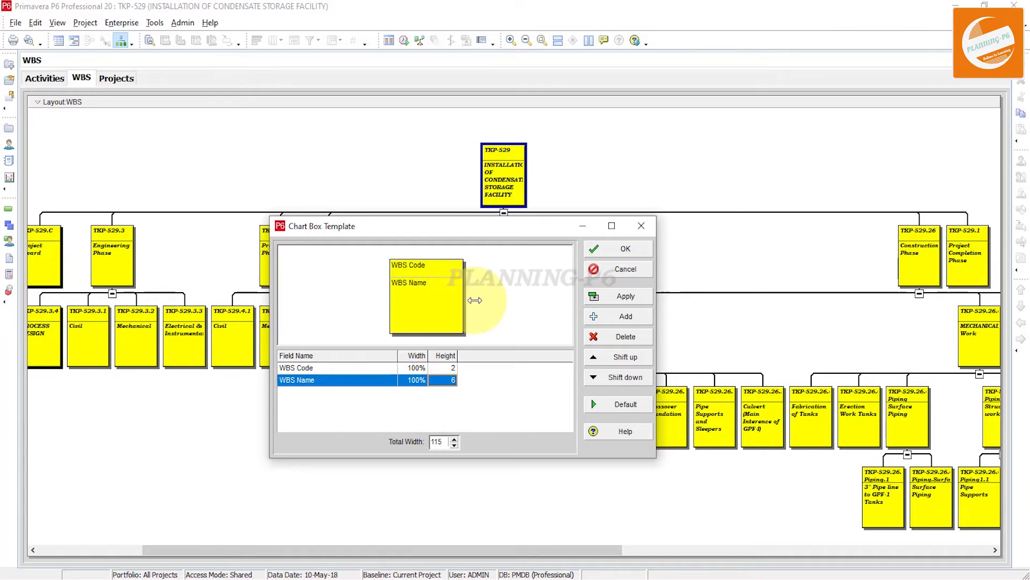
pyautogui.click(597, 298)
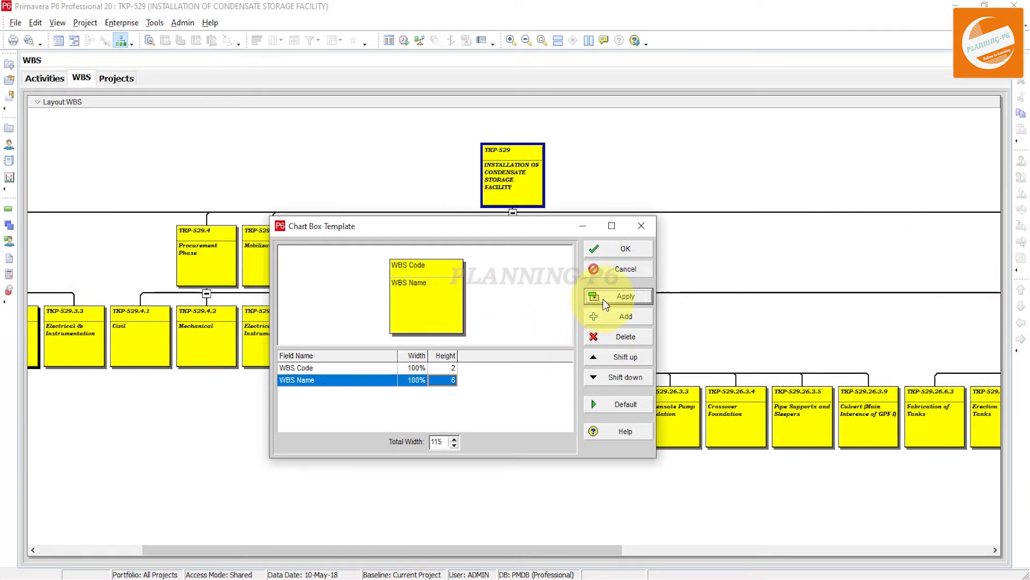
pyautogui.click(622, 249)
pyautogui.moveTo(398, 548); pyautogui.dragTo(279, 557)
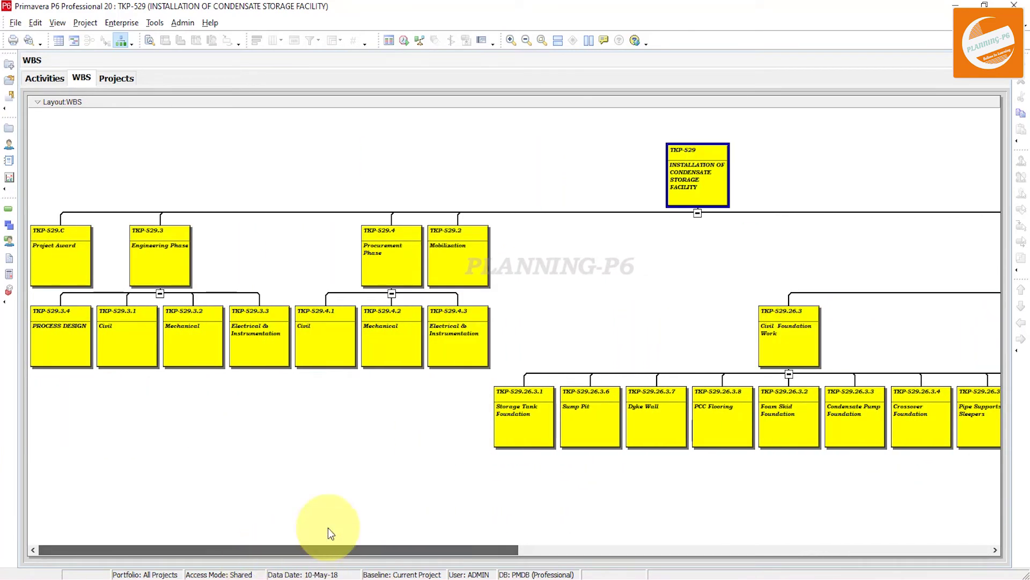
# - Collapse the chart to WBS Level 1 via Collapse To, then close the dialog
pyautogui.rightClick(431, 163)
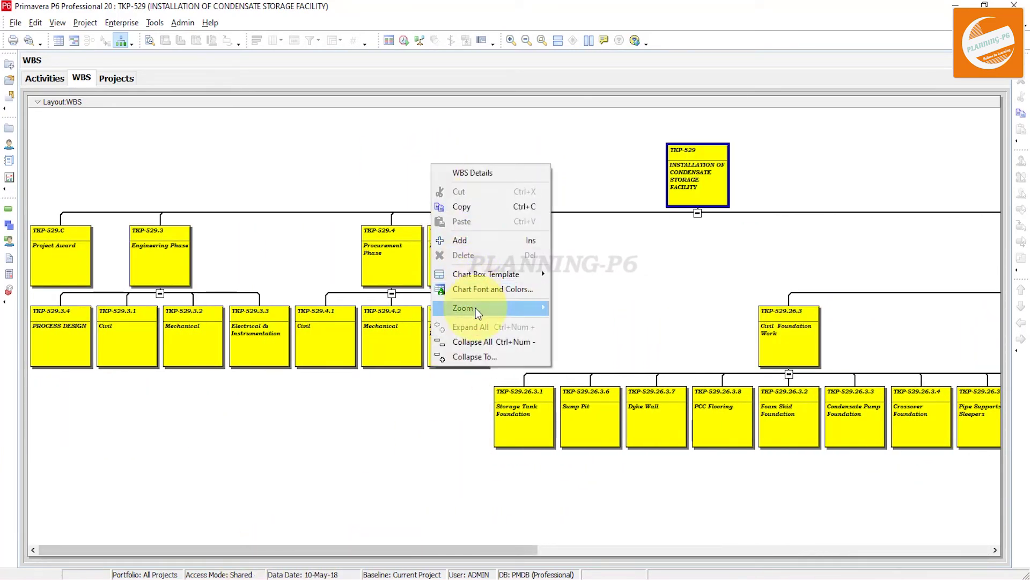
pyautogui.click(466, 358)
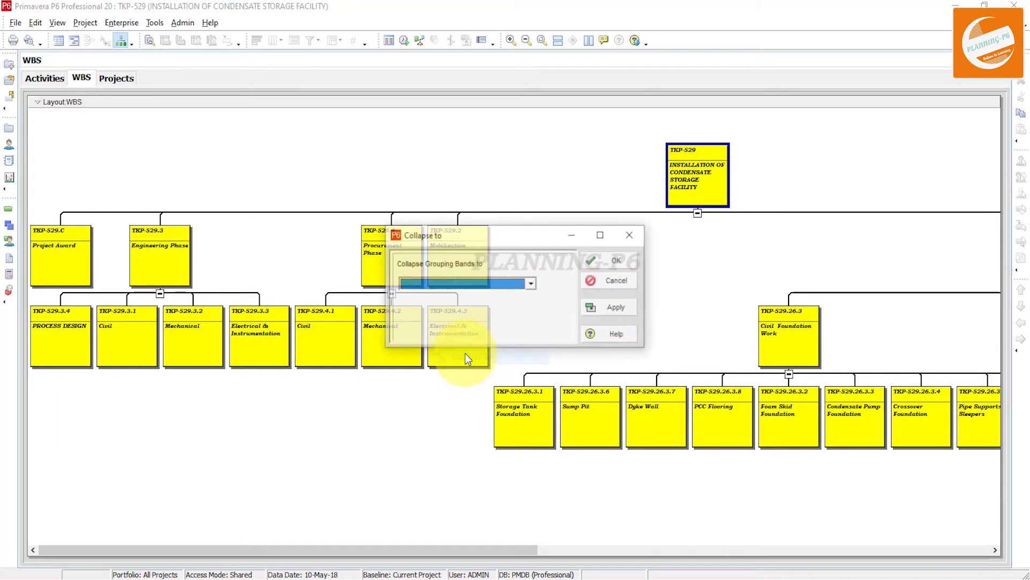
pyautogui.click(479, 282)
pyautogui.click(460, 293)
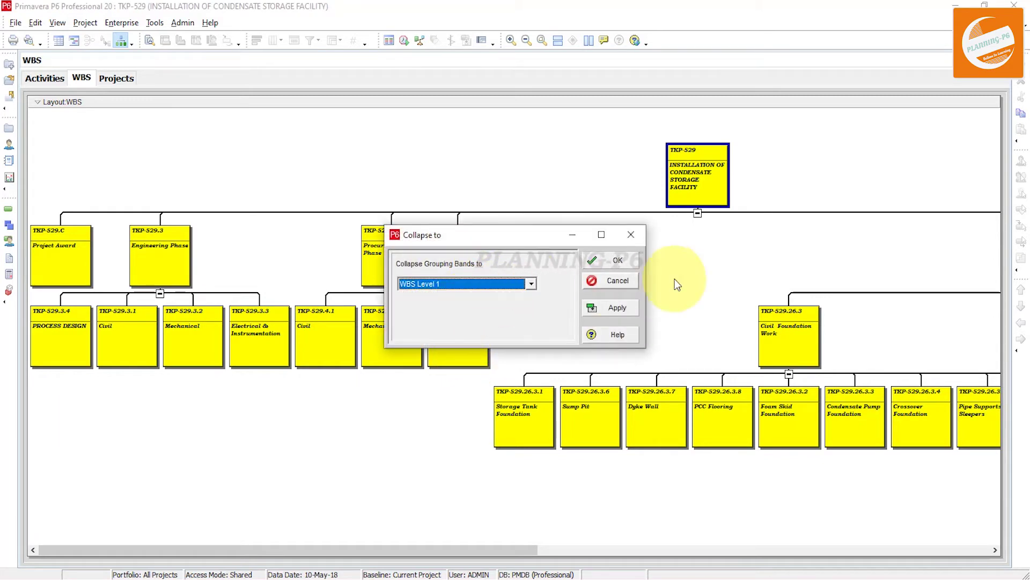
pyautogui.click(620, 307)
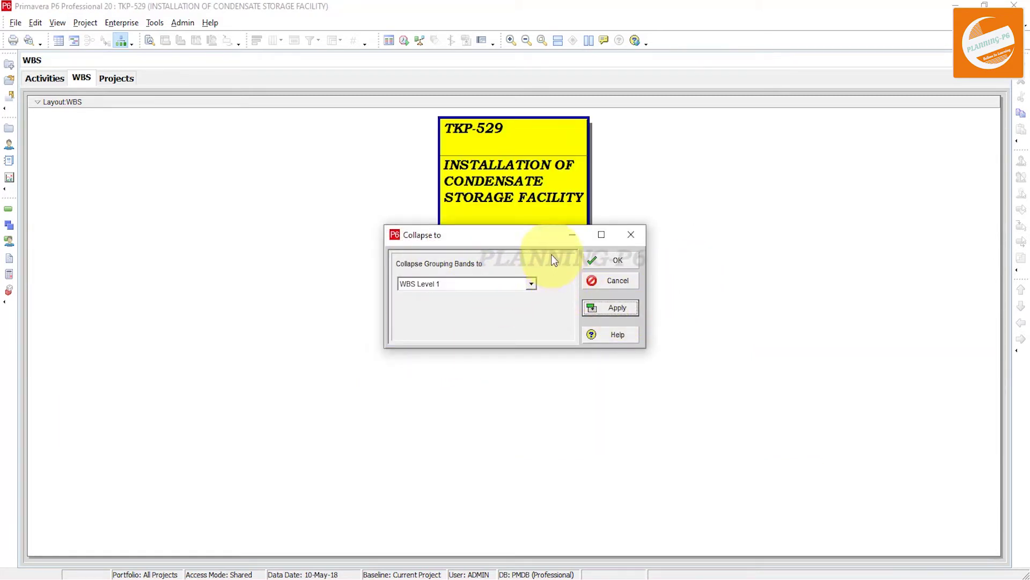
pyautogui.moveTo(538, 236); pyautogui.dragTo(854, 211)
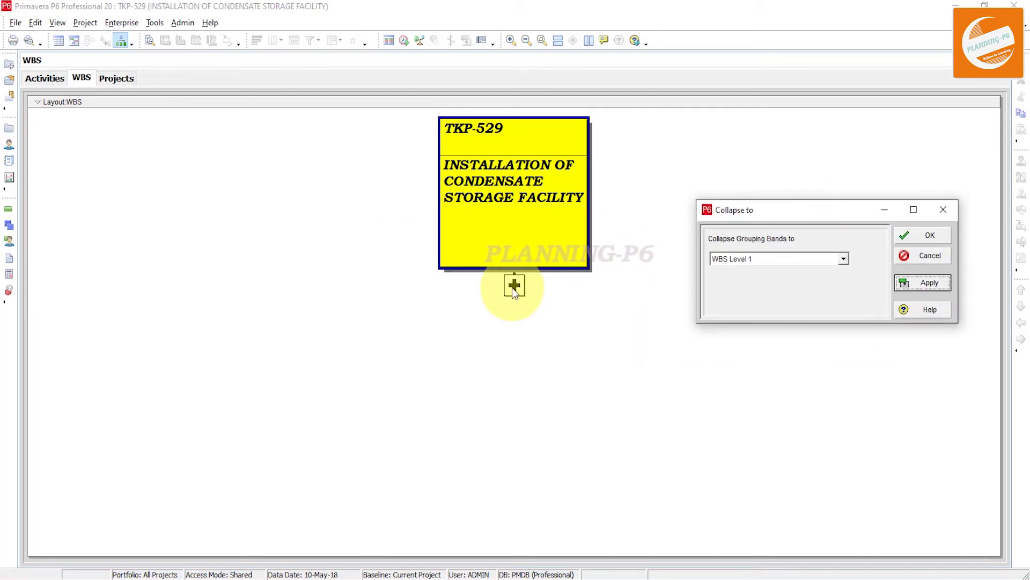
pyautogui.click(930, 235)
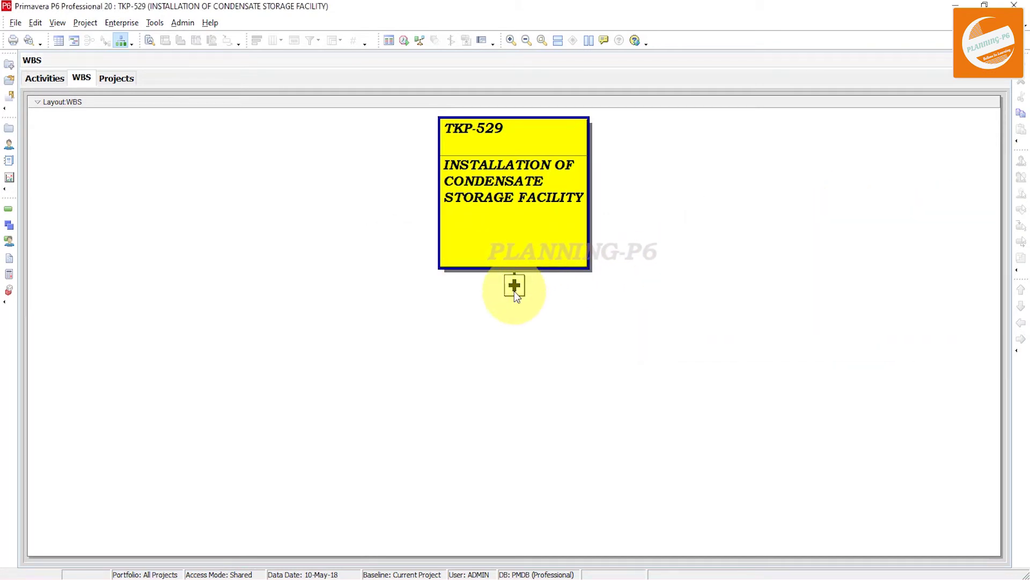
# - Expand TKP-529, Engineering, Procurement and Construction Phase boxes, then scroll back to the top
pyautogui.click(514, 287)
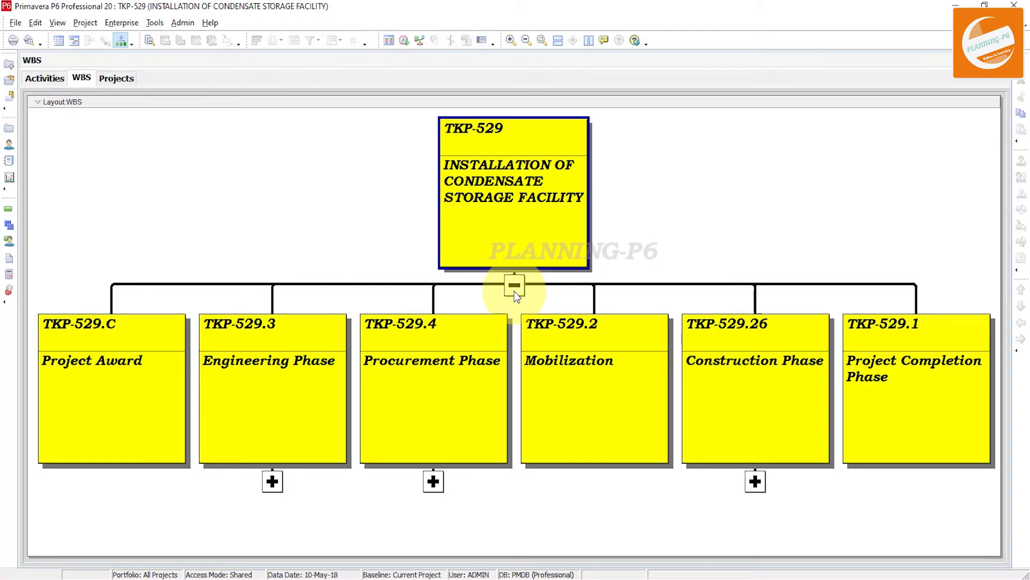
pyautogui.click(272, 482)
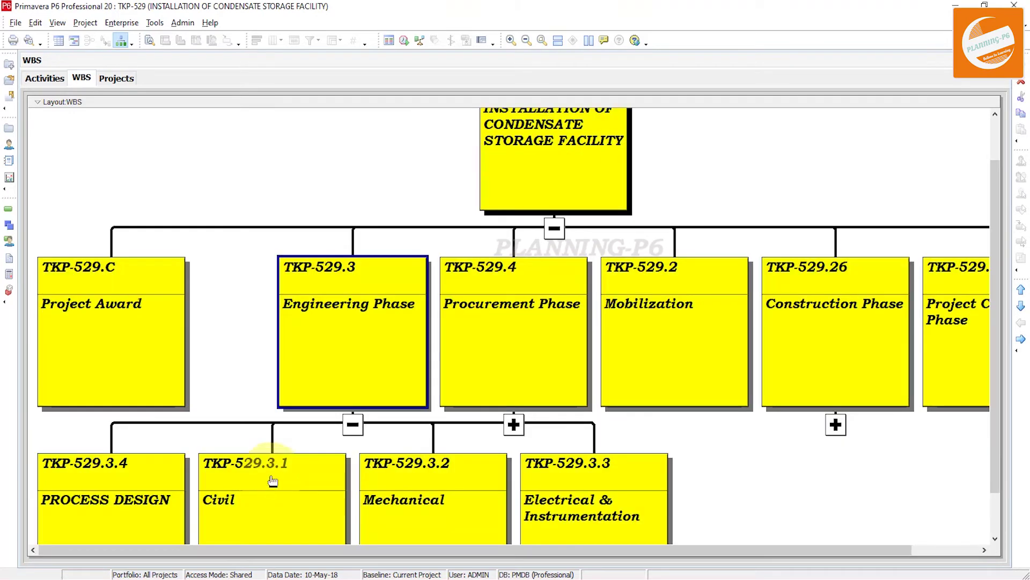
pyautogui.click(514, 424)
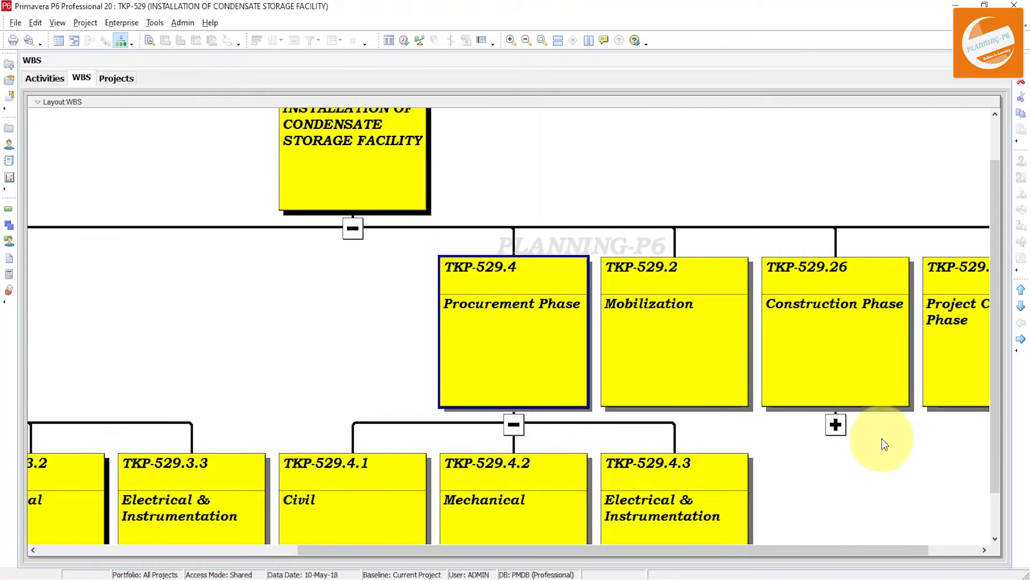
pyautogui.click(836, 424)
pyautogui.scroll(-2, 563, 382)
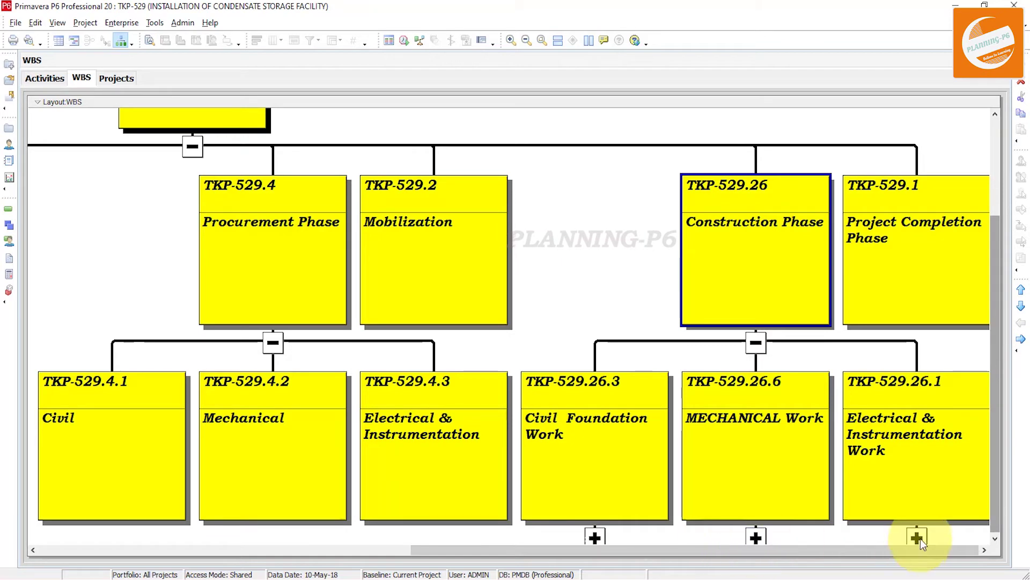
pyautogui.moveTo(465, 550); pyautogui.dragTo(286, 551)
pyautogui.scroll(3, 434, 424)
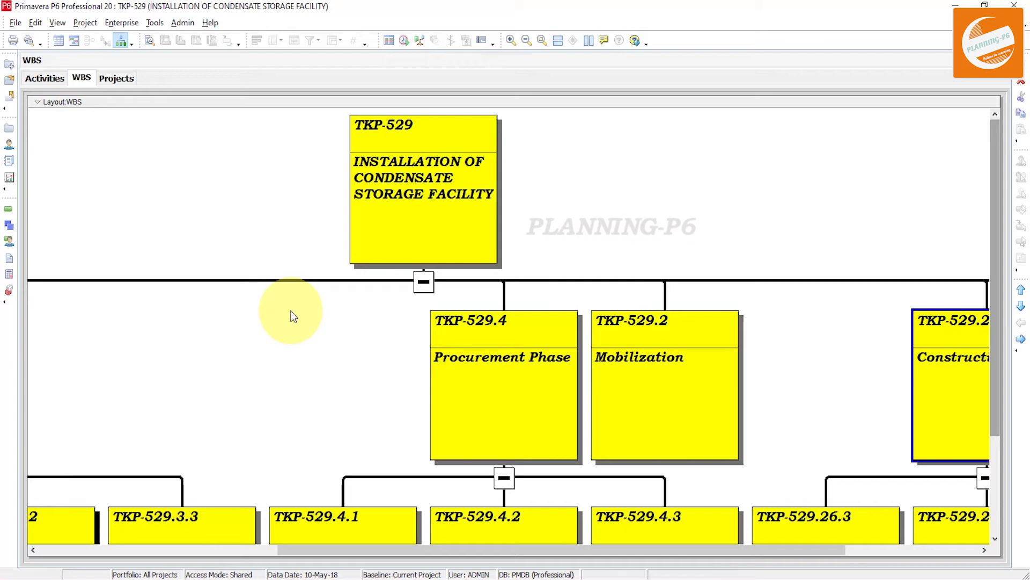
# - Switch to the WBS table and back to the chart, then expand all WBS elements
pyautogui.click(58, 41)
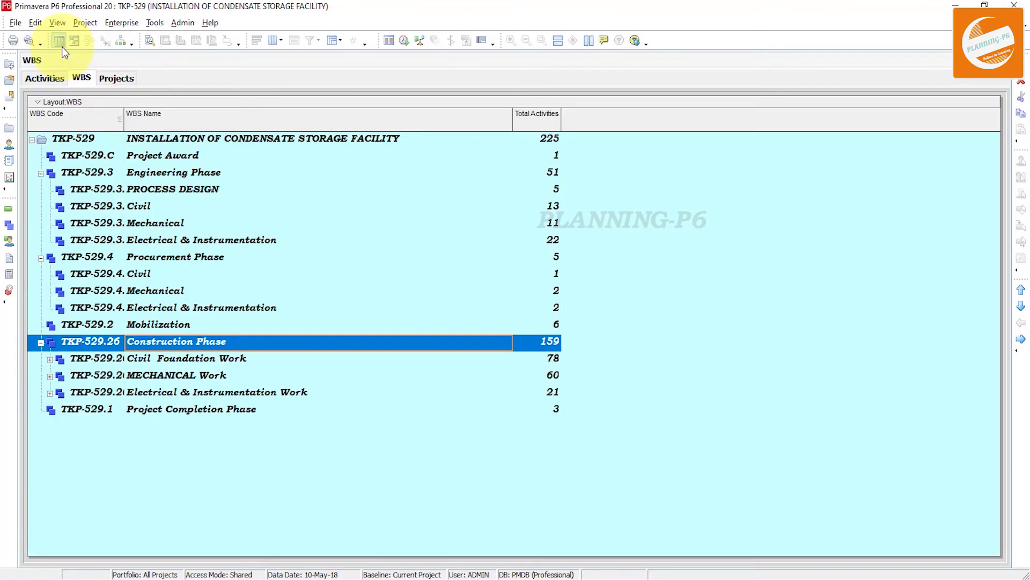
pyautogui.click(121, 40)
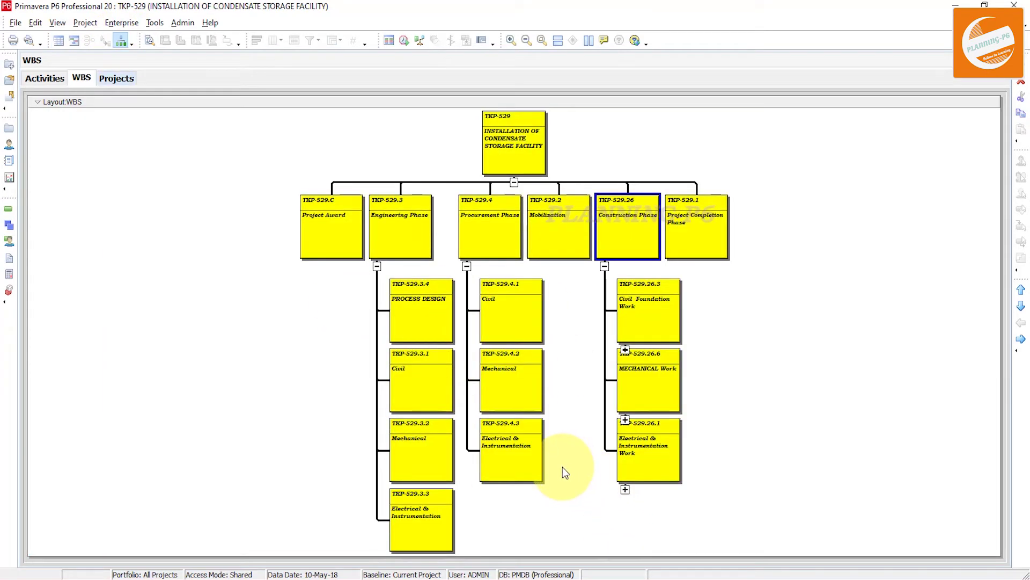
pyautogui.rightClick(750, 339)
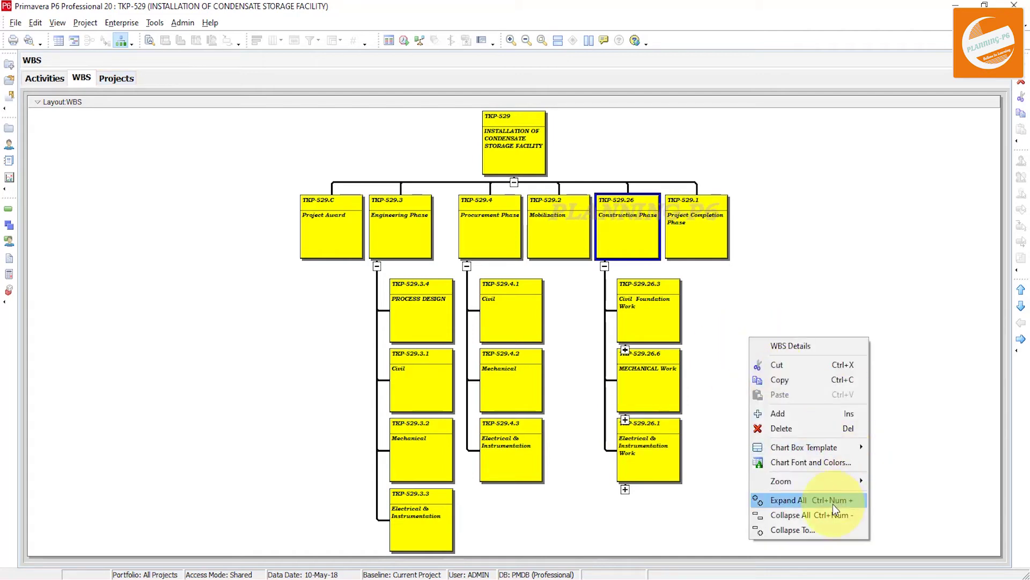
pyautogui.click(800, 504)
# - Open a print preview of the fully expanded TKP-529 WBS chart
pyautogui.scroll(-10, 441, 362)
pyautogui.scroll(12, 441, 362)
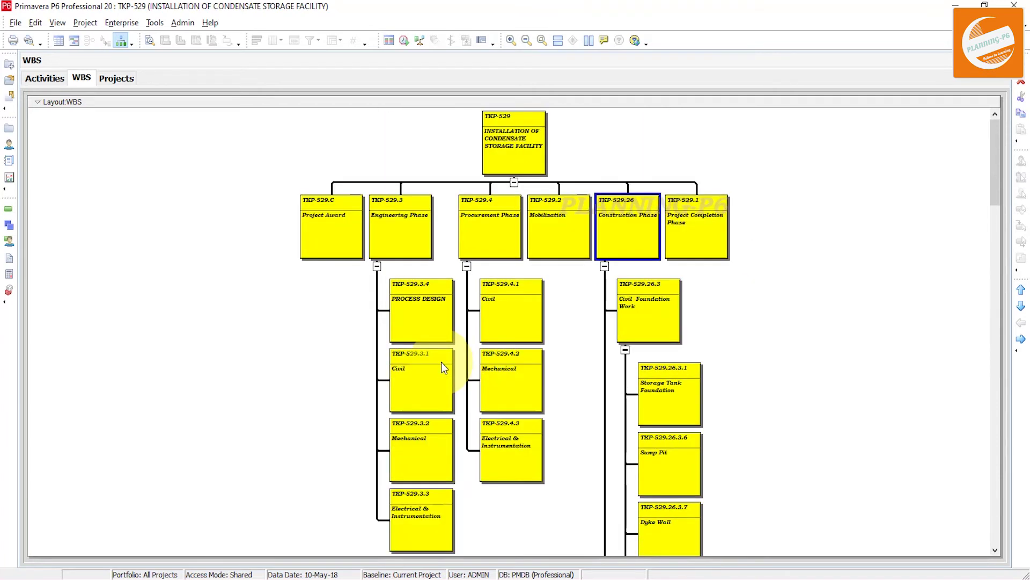
pyautogui.click(30, 40)
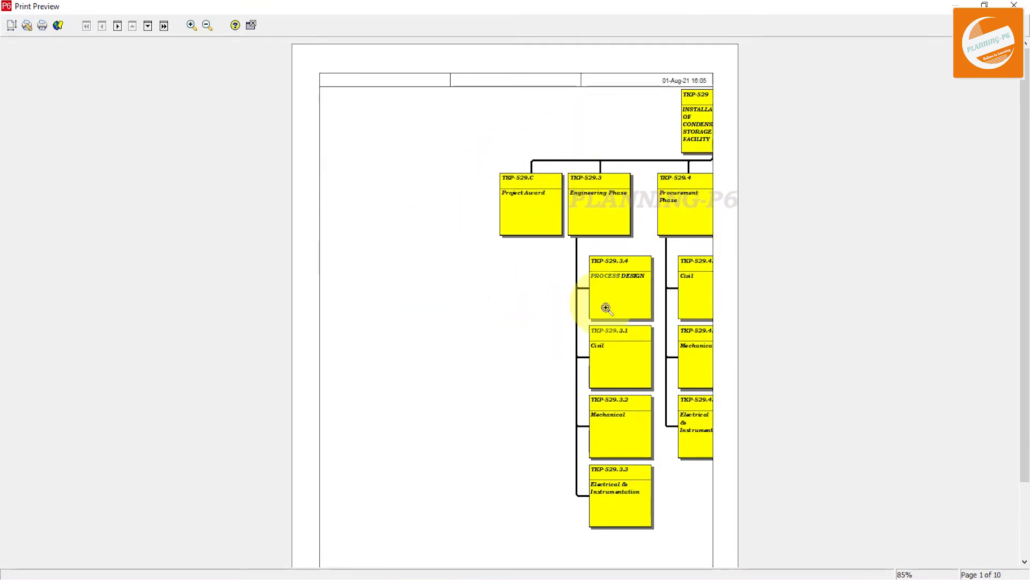
# - Open Page Setup and review its Margins, Header and Footer settings
pyautogui.click(13, 26)
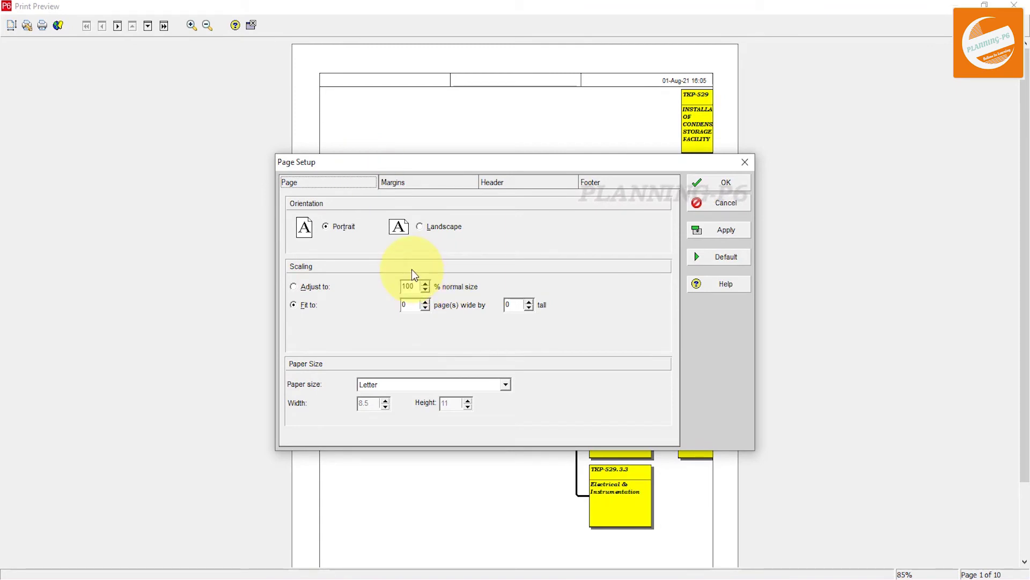
pyautogui.click(392, 182)
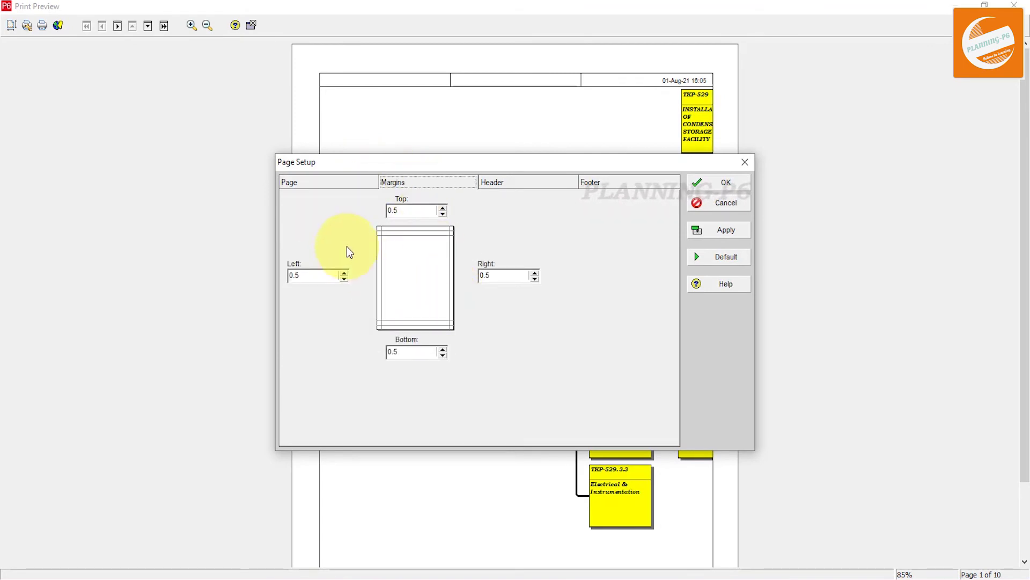
pyautogui.click(341, 182)
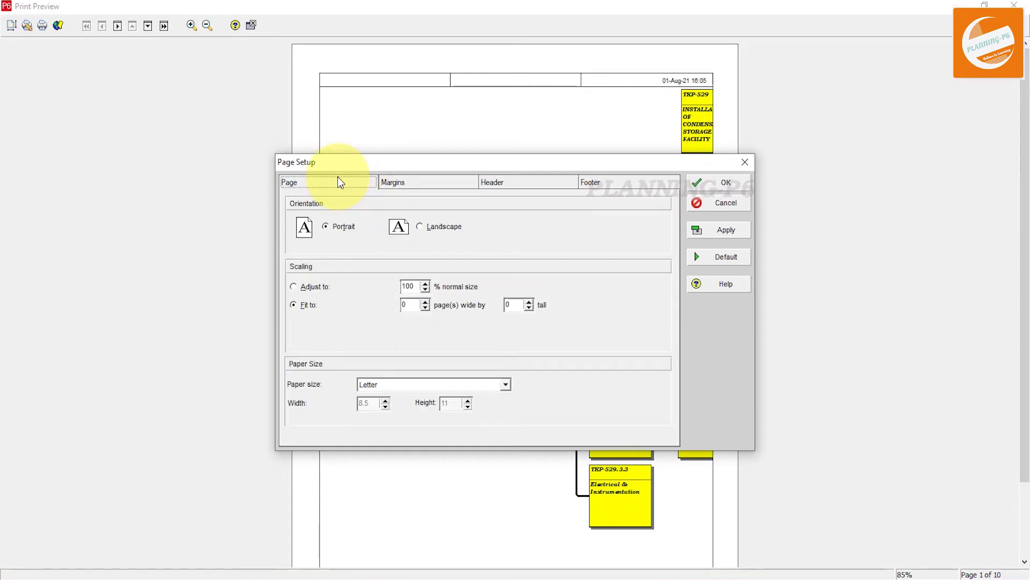
pyautogui.click(519, 182)
pyautogui.click(590, 185)
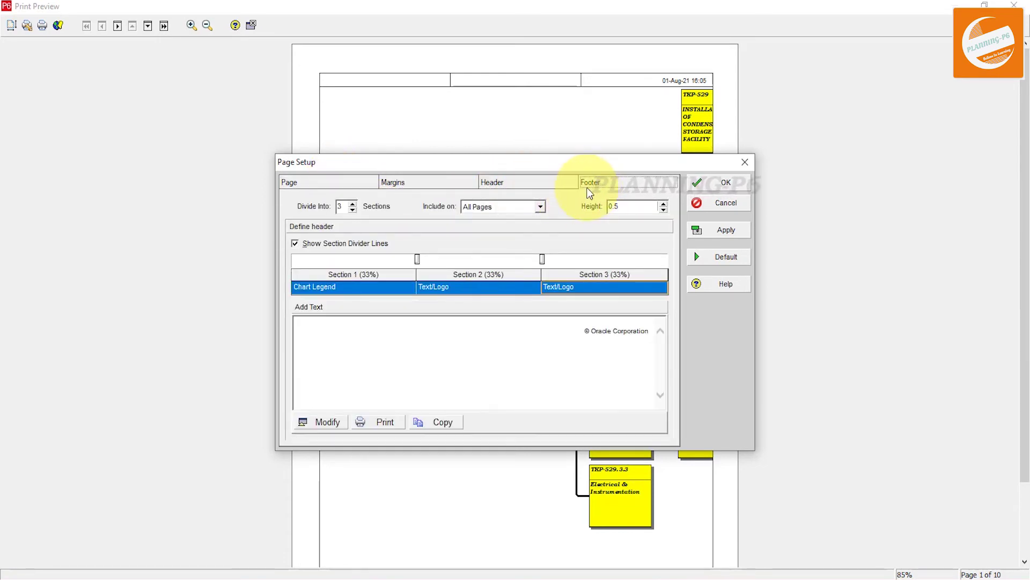
pyautogui.click(330, 183)
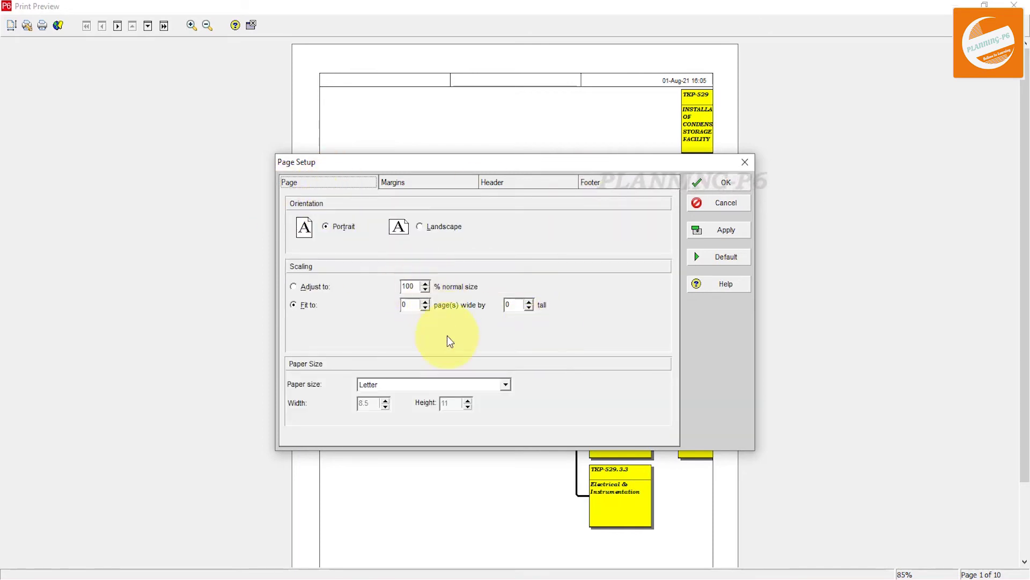
# - Scale the printout to a fixed 50% and apply it to the preview
pyautogui.click(313, 286)
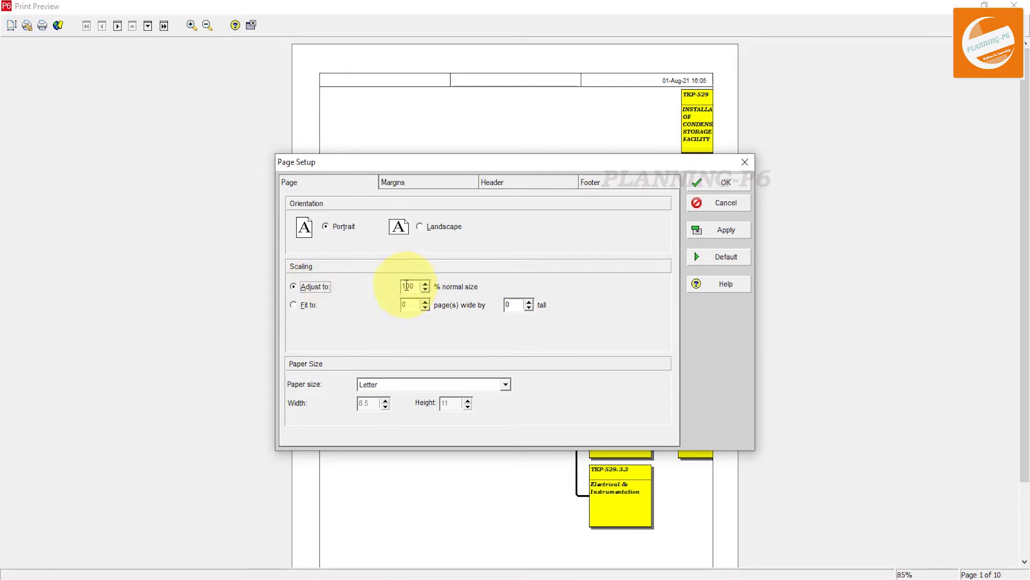
pyautogui.click(426, 290)
pyautogui.click(425, 290)
pyautogui.click(425, 290)
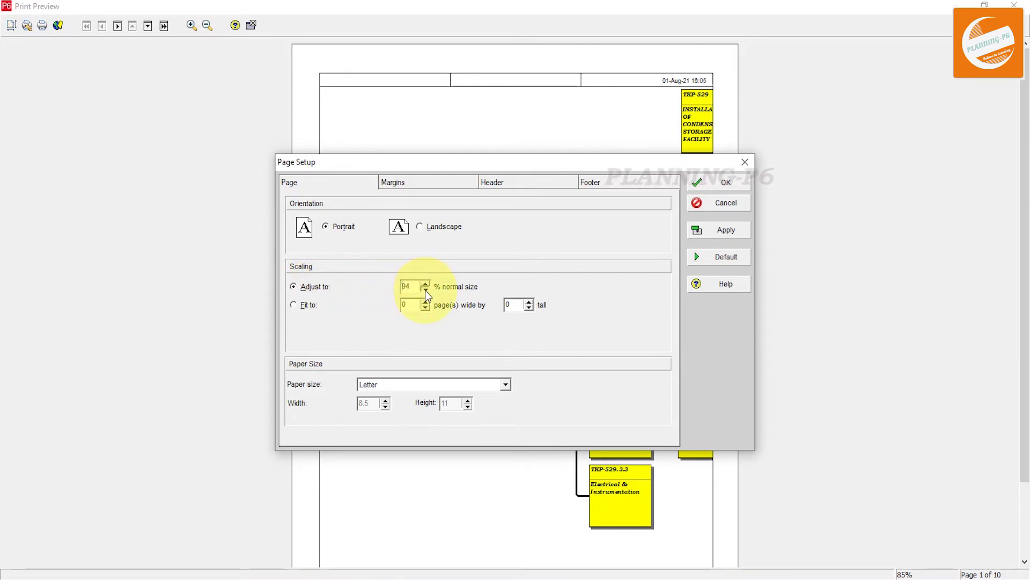
pyautogui.click(425, 290)
pyautogui.click(425, 290)
pyautogui.moveTo(413, 286); pyautogui.dragTo(396, 287)
pyautogui.write('50')
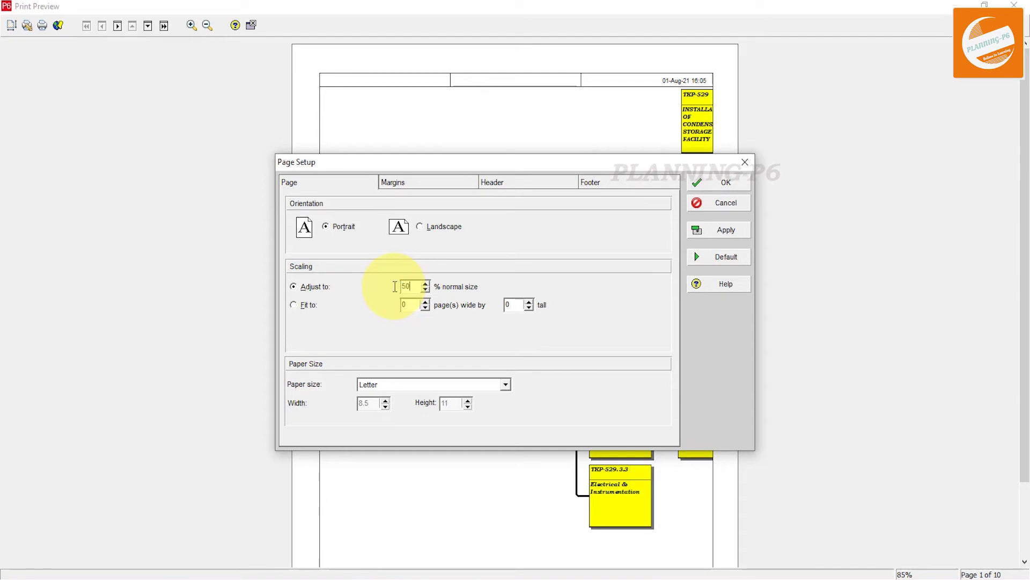
pyautogui.click(709, 231)
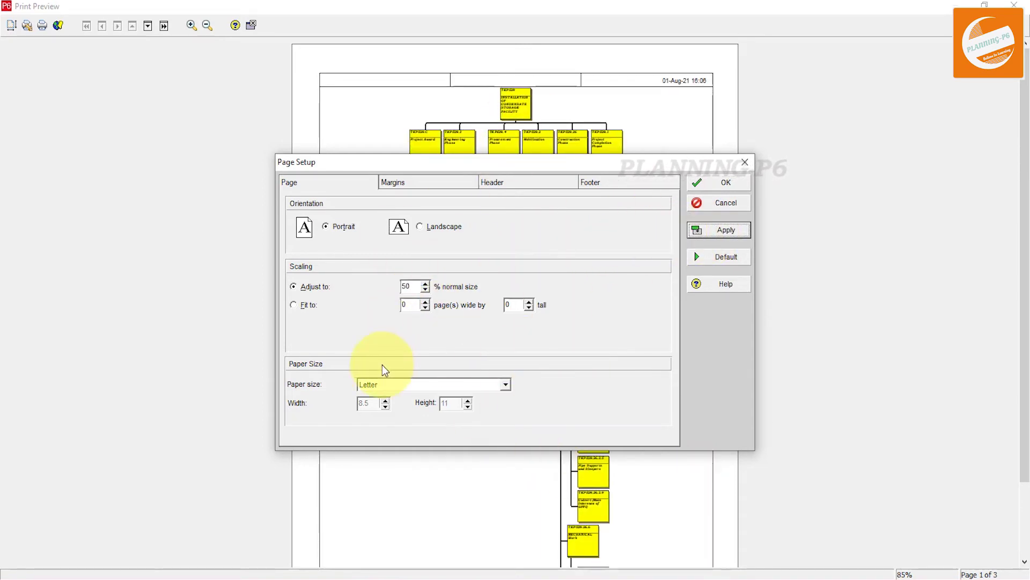
# - Set the paper size to A3
pyautogui.click(397, 389)
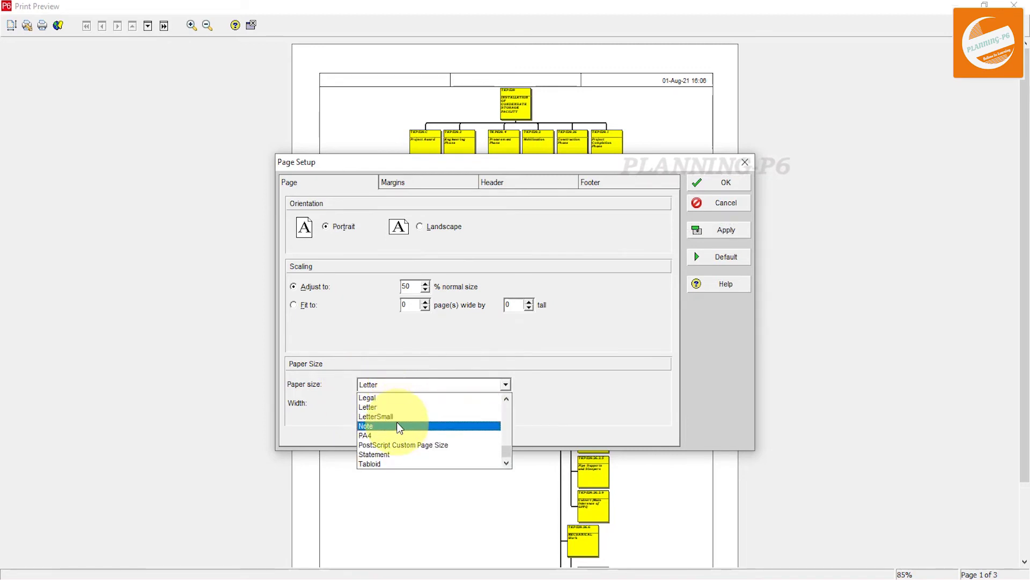
pyautogui.scroll(2, 400, 433)
pyautogui.scroll(10, 400, 433)
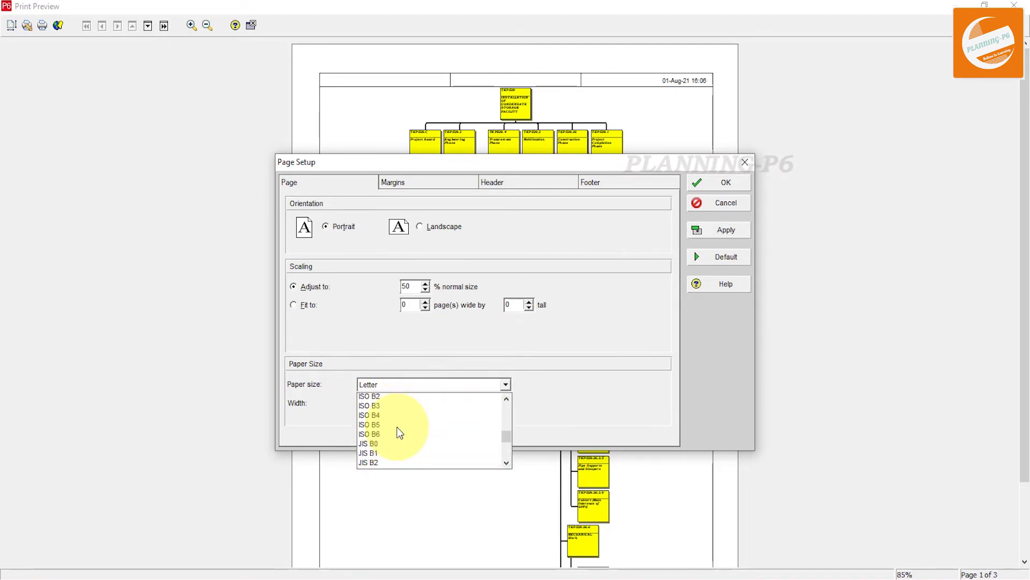
pyautogui.scroll(1, 400, 432)
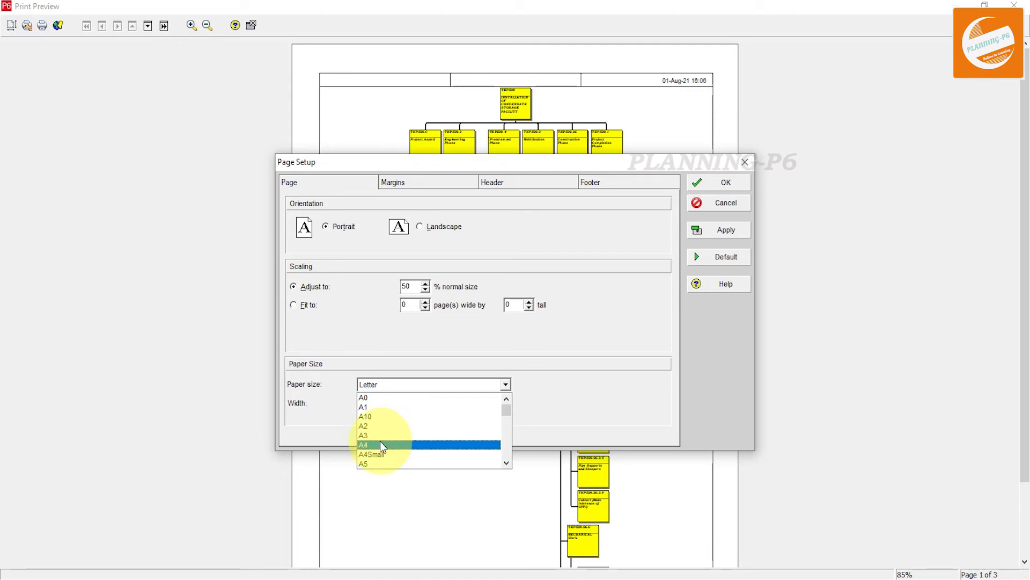
pyautogui.click(379, 433)
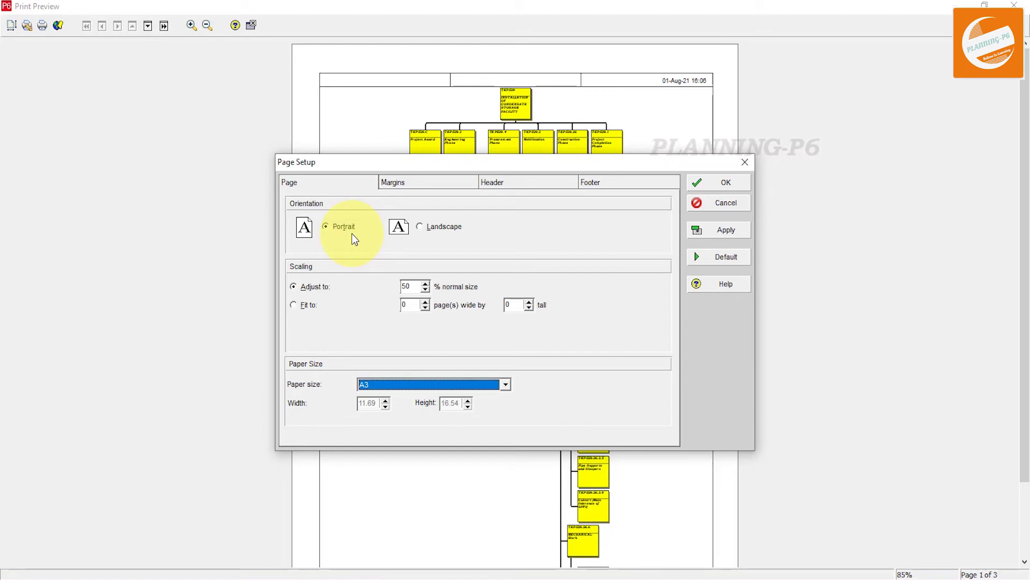
# - Fit the printout to 1 page wide by 1 page tall and apply
pyautogui.click(308, 305)
pyautogui.click(424, 301)
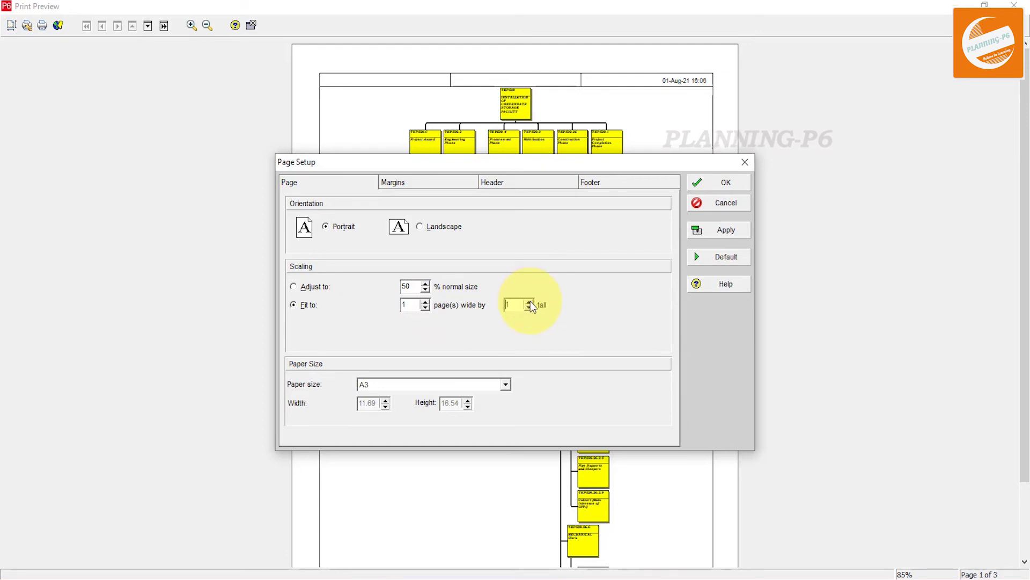
pyautogui.click(714, 230)
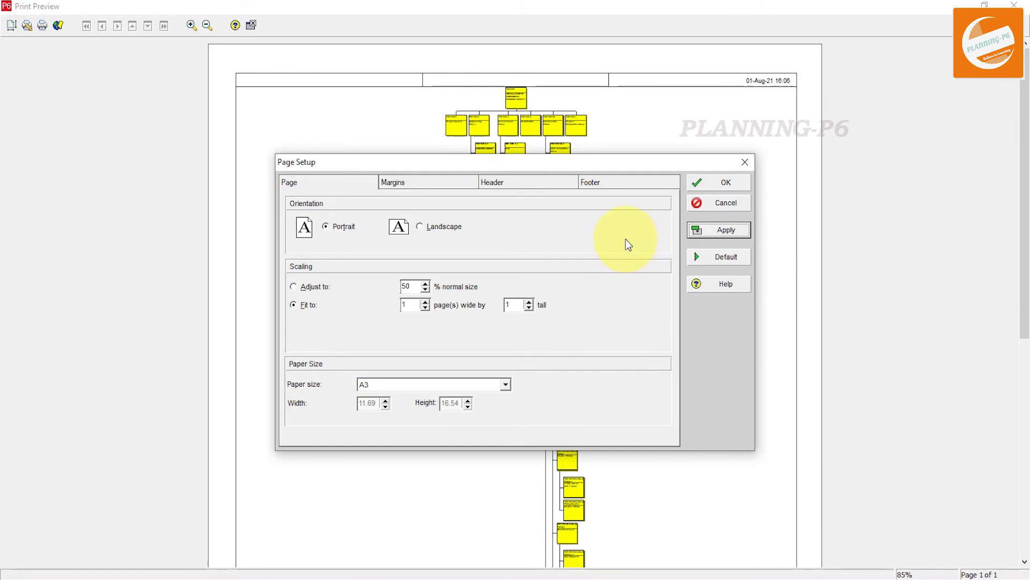
# - Move the Page Setup window, reapply the one-page fit, and confirm with OK
pyautogui.moveTo(606, 170); pyautogui.dragTo(594, 186)
pyautogui.moveTo(357, 212); pyautogui.dragTo(529, 250)
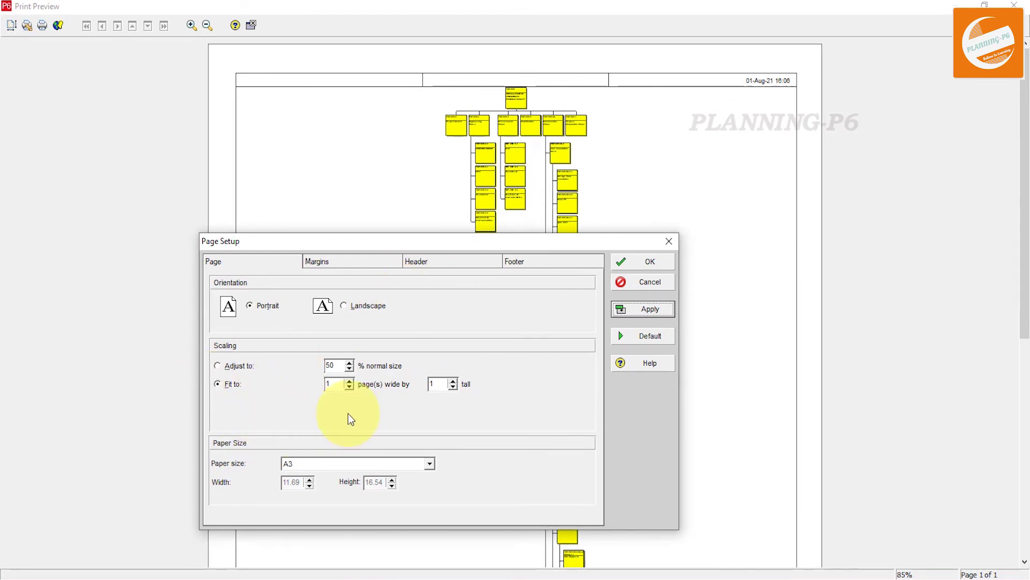
pyautogui.click(235, 367)
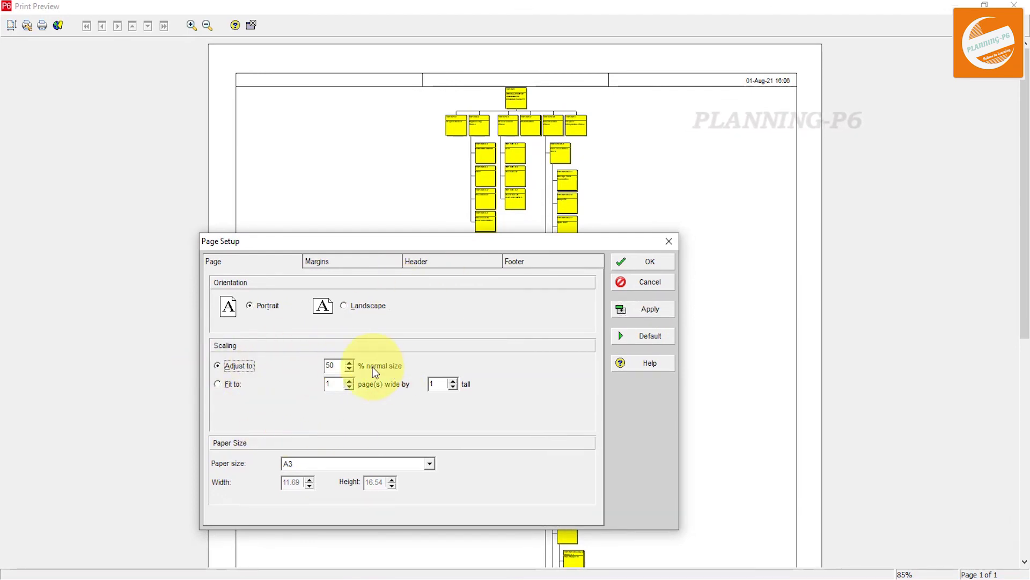
pyautogui.click(349, 362)
pyautogui.click(350, 363)
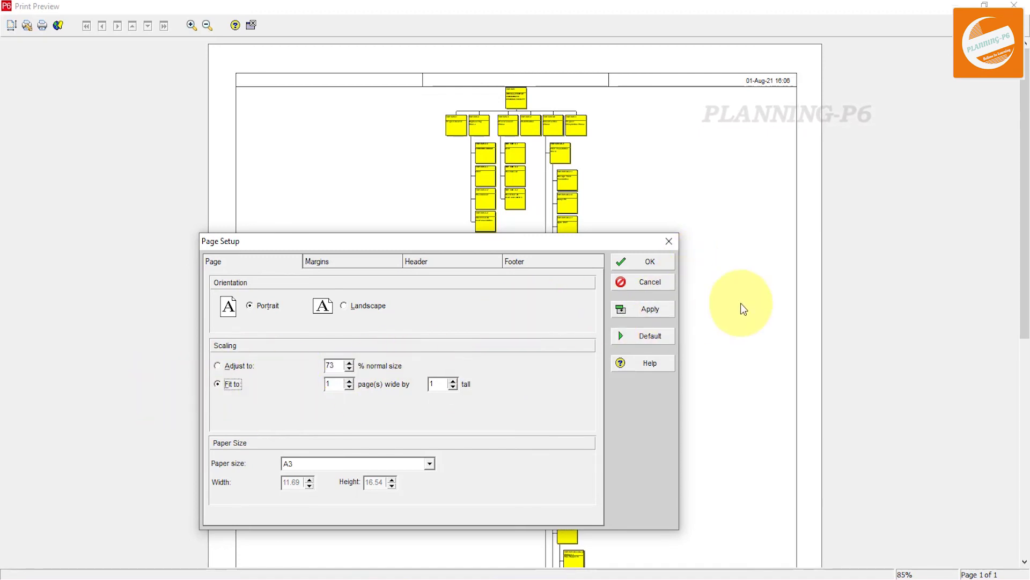
pyautogui.click(644, 310)
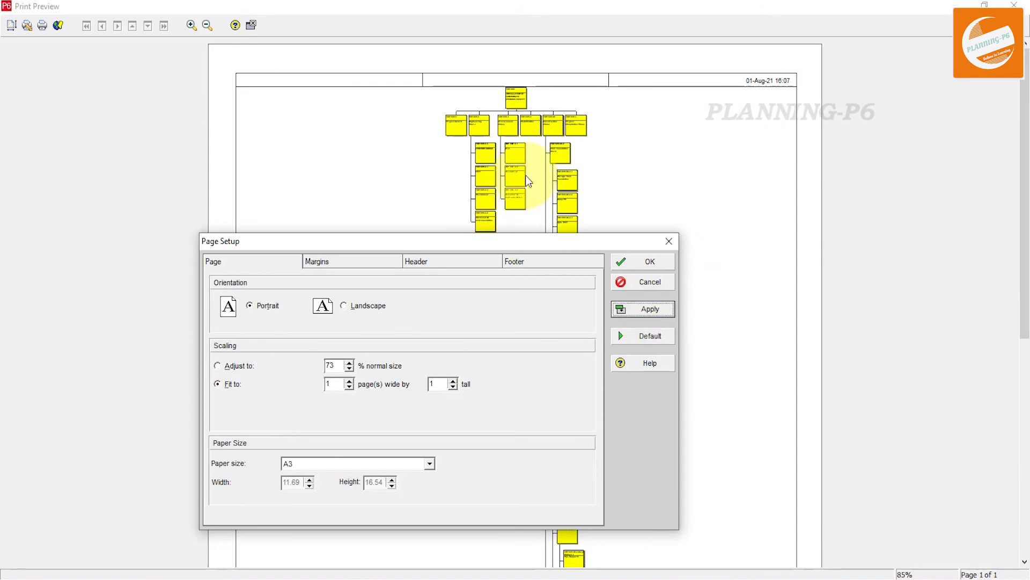
pyautogui.click(642, 260)
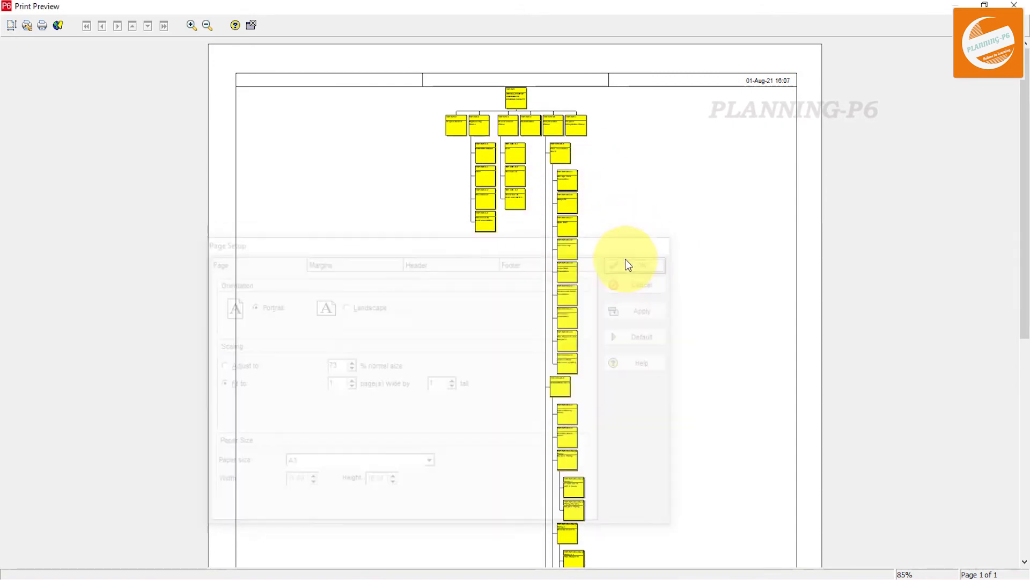
# - Zoom the preview from 85% to 252% to check box readability, then close Print Preview
pyautogui.click(605, 330)
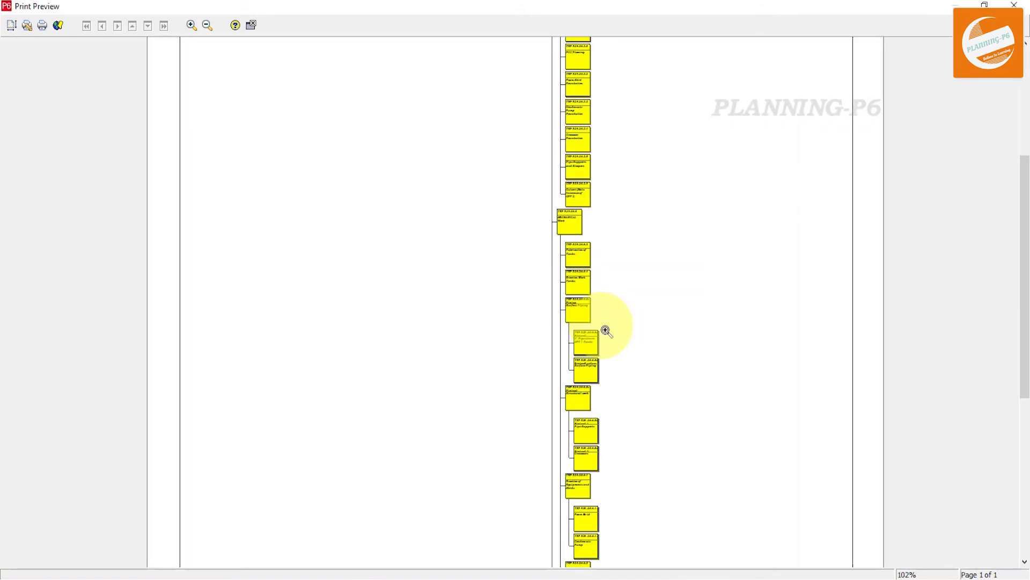
pyautogui.click(537, 253)
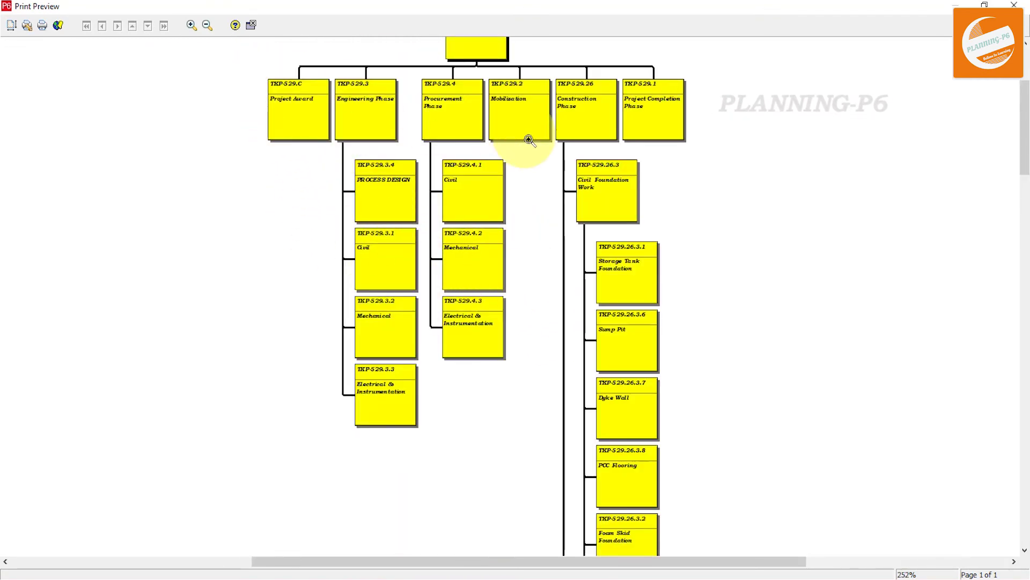
pyautogui.click(252, 26)
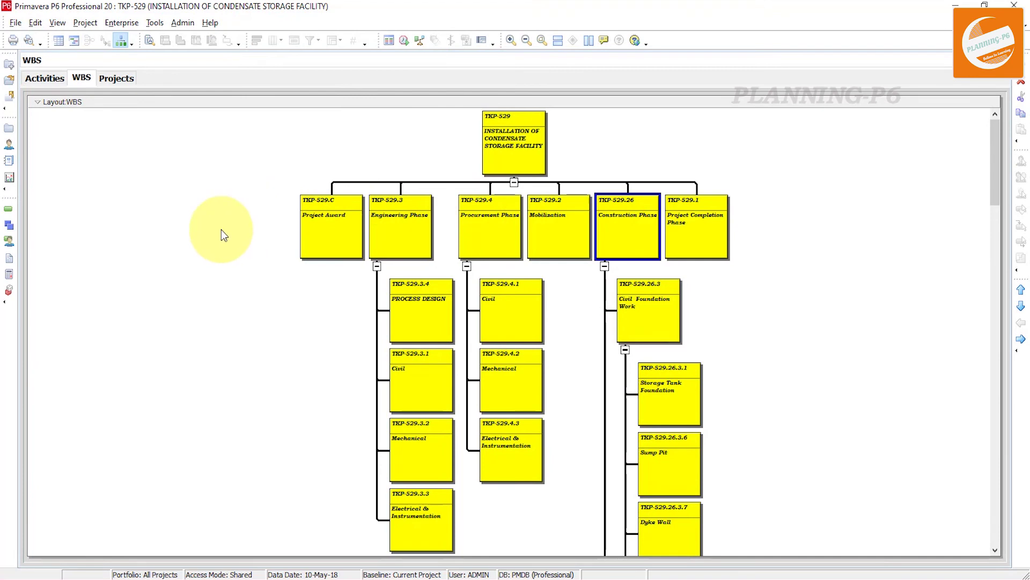
# - Try collapsing the WBS chart to WBS Level 4, then Level 3, and confirm
pyautogui.rightClick(222, 230)
pyautogui.click(271, 422)
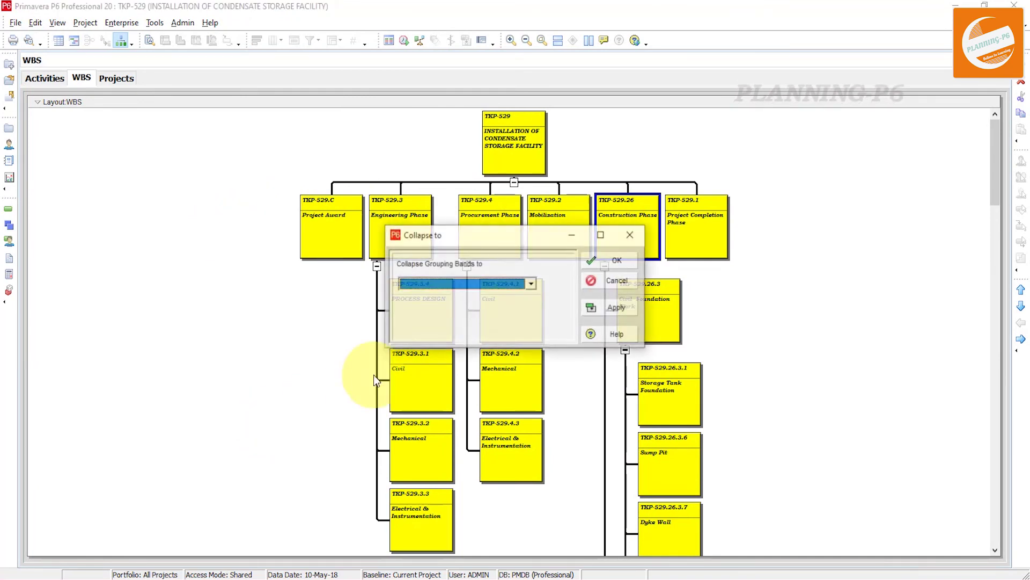
pyautogui.click(453, 283)
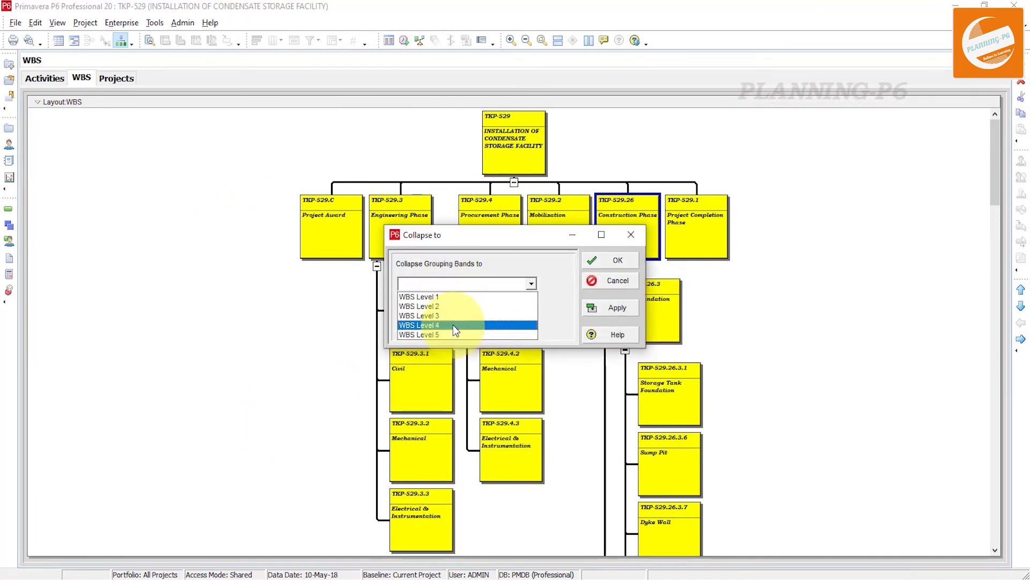
pyautogui.click(453, 325)
pyautogui.click(613, 310)
pyautogui.click(453, 284)
pyautogui.click(431, 312)
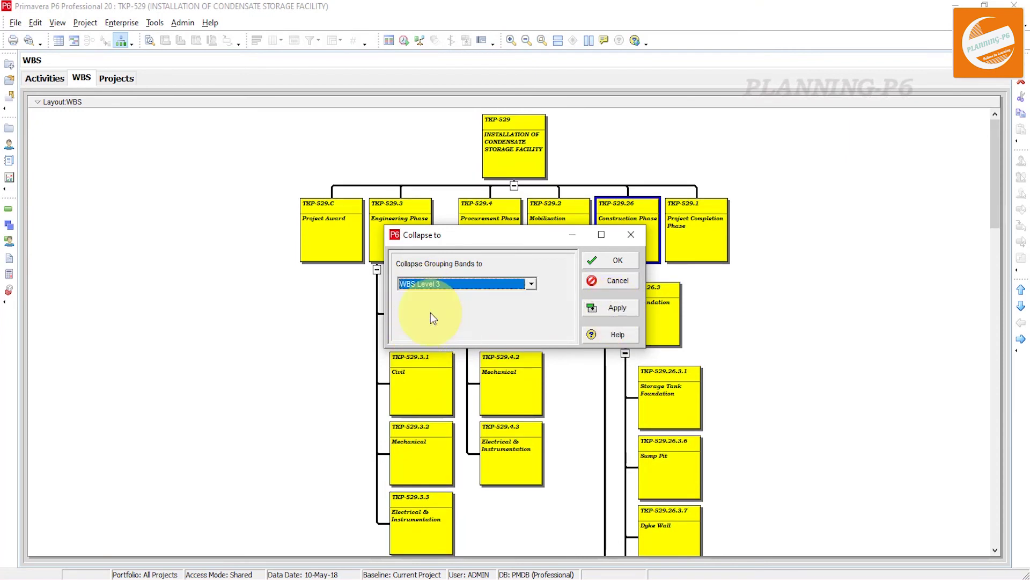
pyautogui.click(600, 313)
pyautogui.click(607, 264)
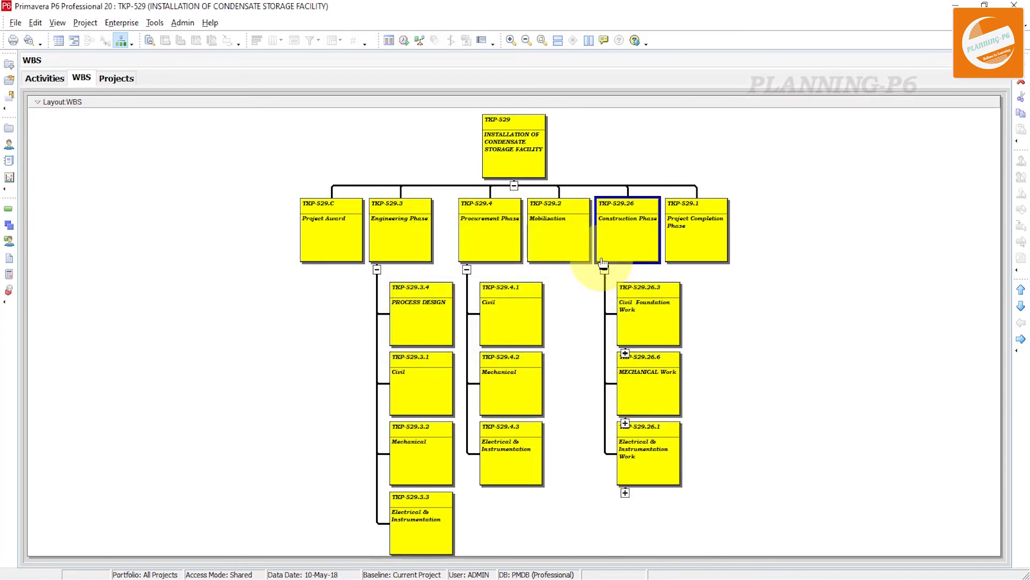
# - Collapse the chart to WBS Level 1, then expand TKP-529's six phases and Engineering Phase
pyautogui.rightClick(308, 220)
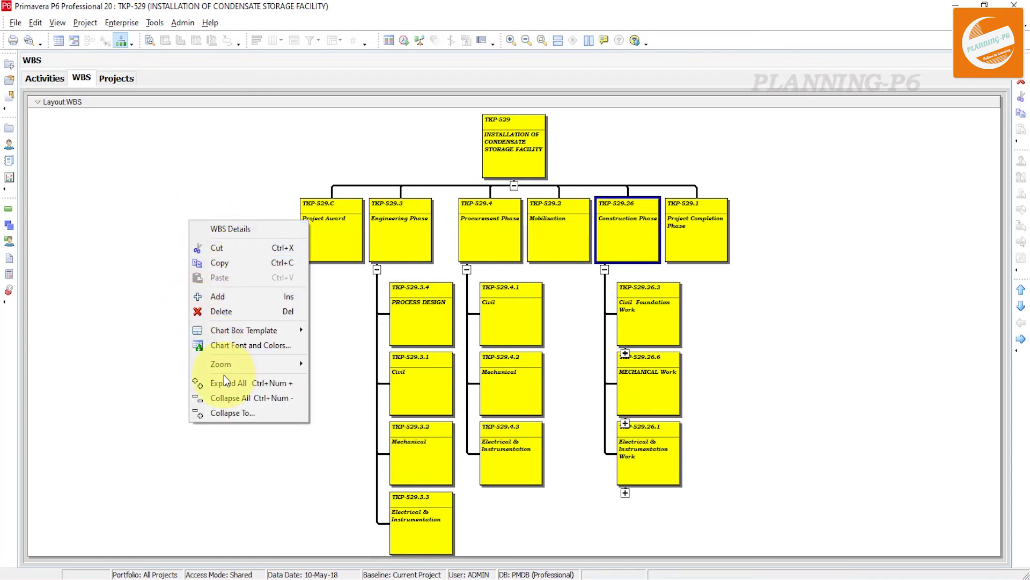
pyautogui.click(234, 409)
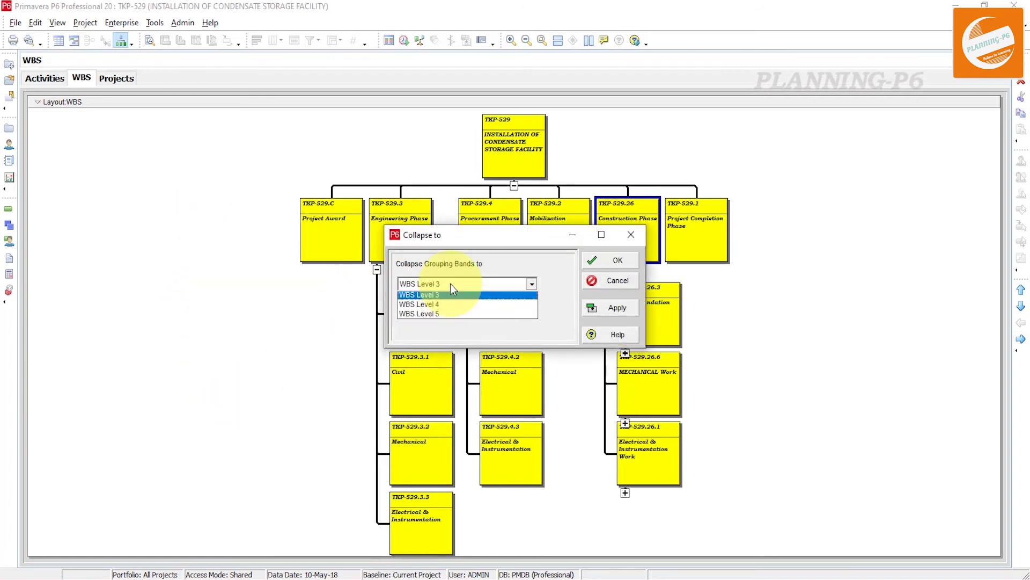
pyautogui.click(449, 284)
pyautogui.click(450, 297)
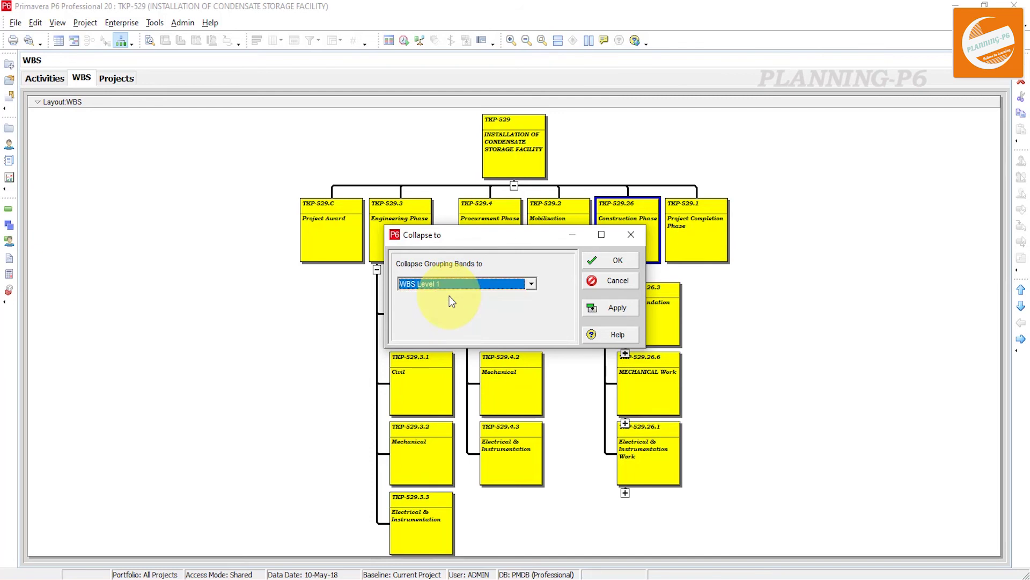
pyautogui.click(609, 309)
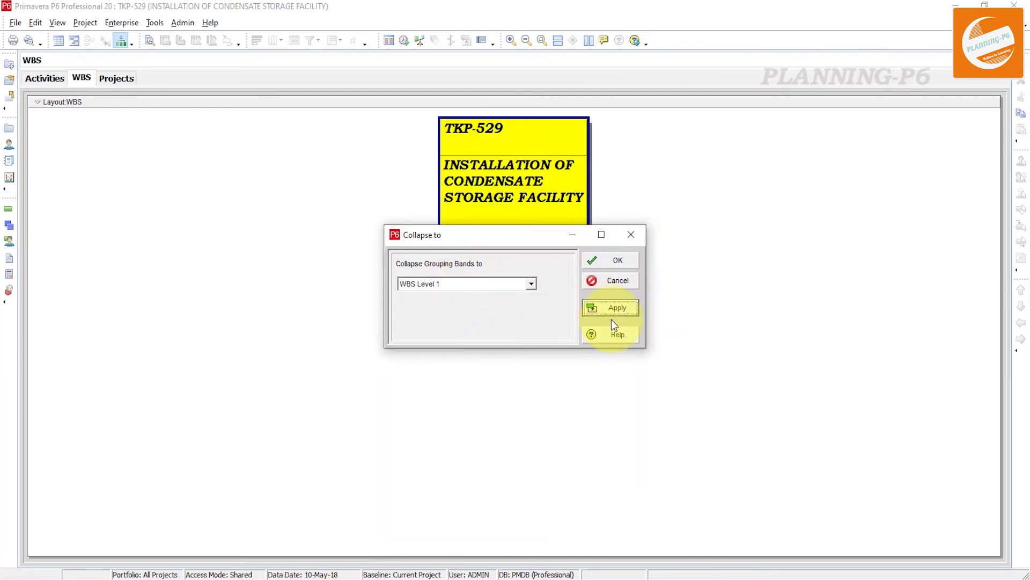
pyautogui.click(611, 264)
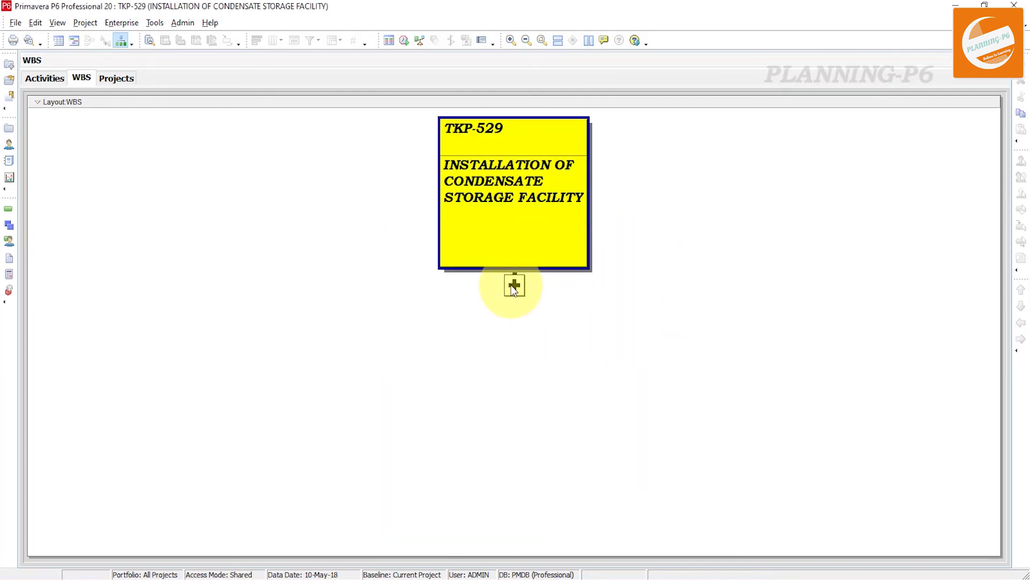
pyautogui.click(514, 285)
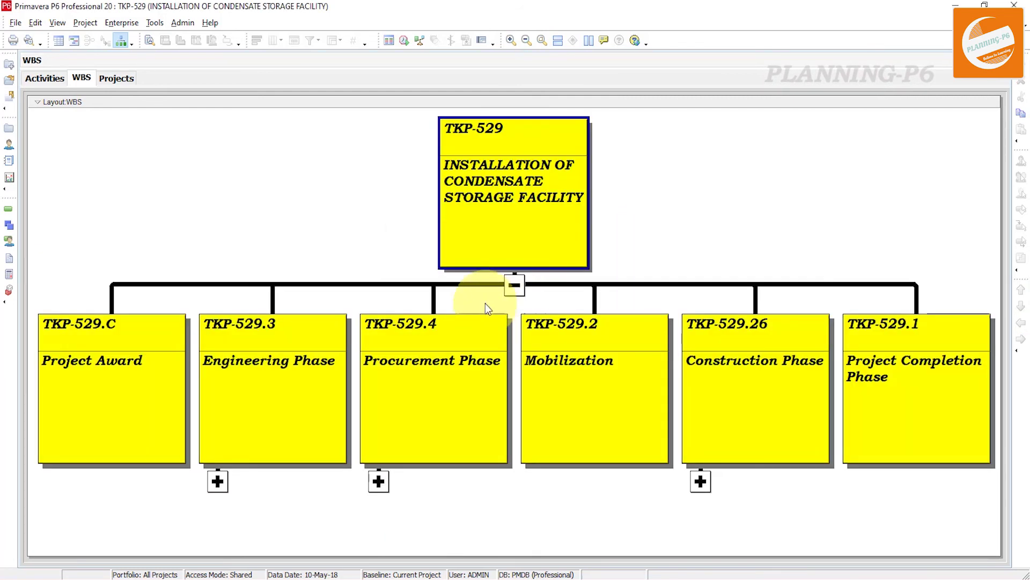
pyautogui.click(218, 481)
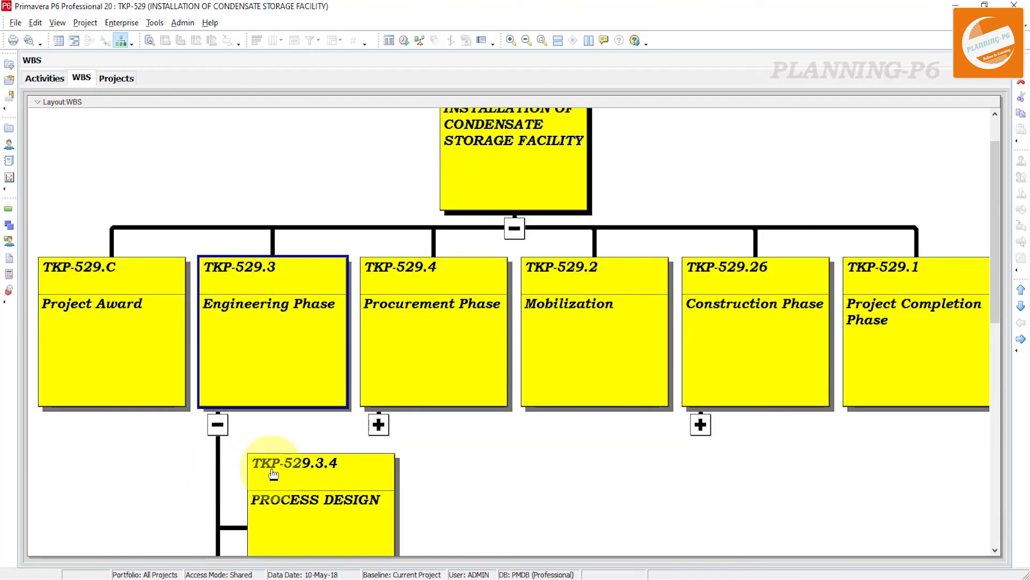
# - Set Align Children to Center from the Layout: WBS menu
pyautogui.scroll(-10, 292, 451)
pyautogui.scroll(10, 292, 450)
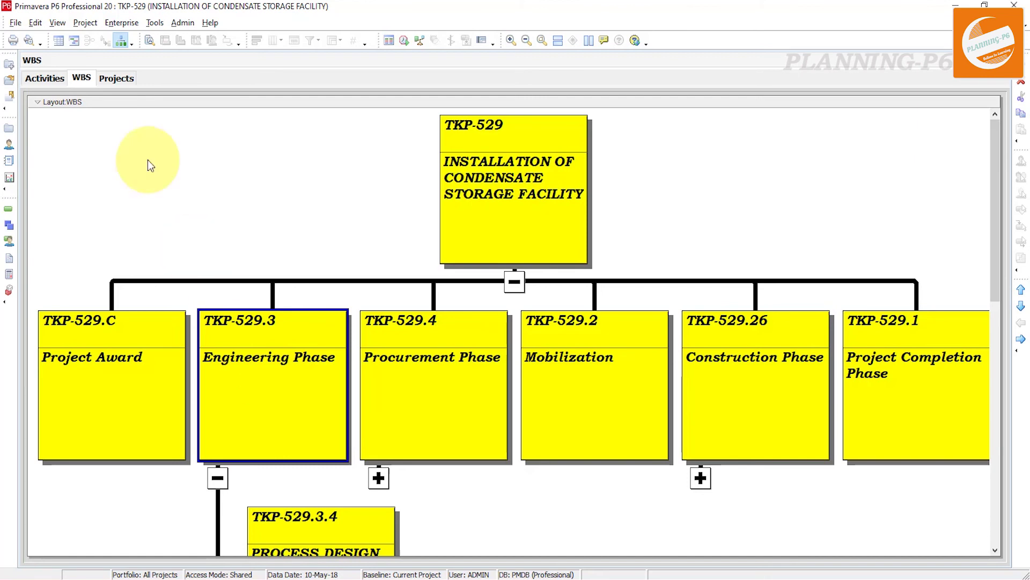
pyautogui.click(130, 105)
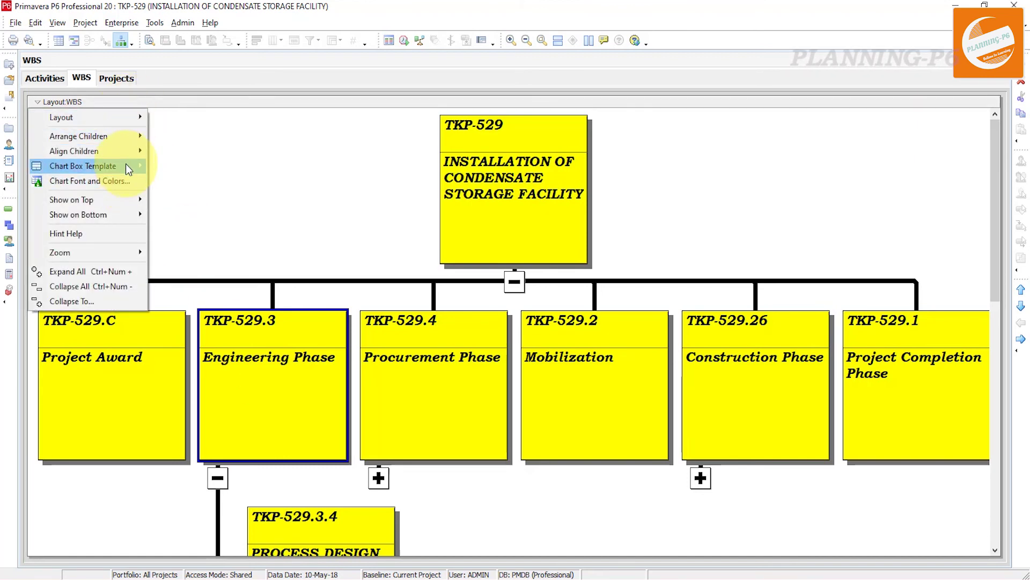
pyautogui.moveTo(131, 151)
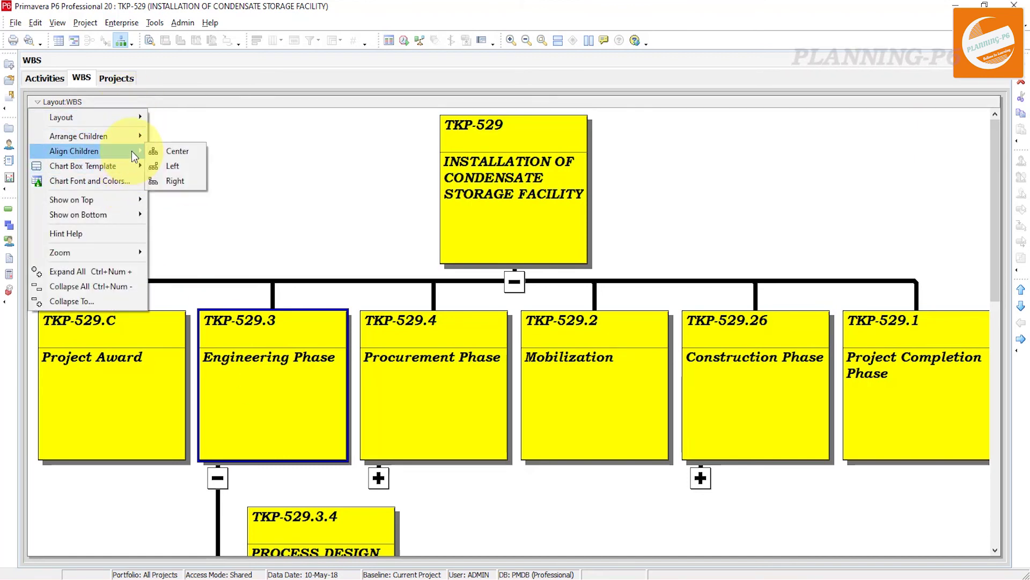
pyautogui.click(173, 152)
pyautogui.scroll(-2, 389, 461)
pyautogui.scroll(-10, 389, 461)
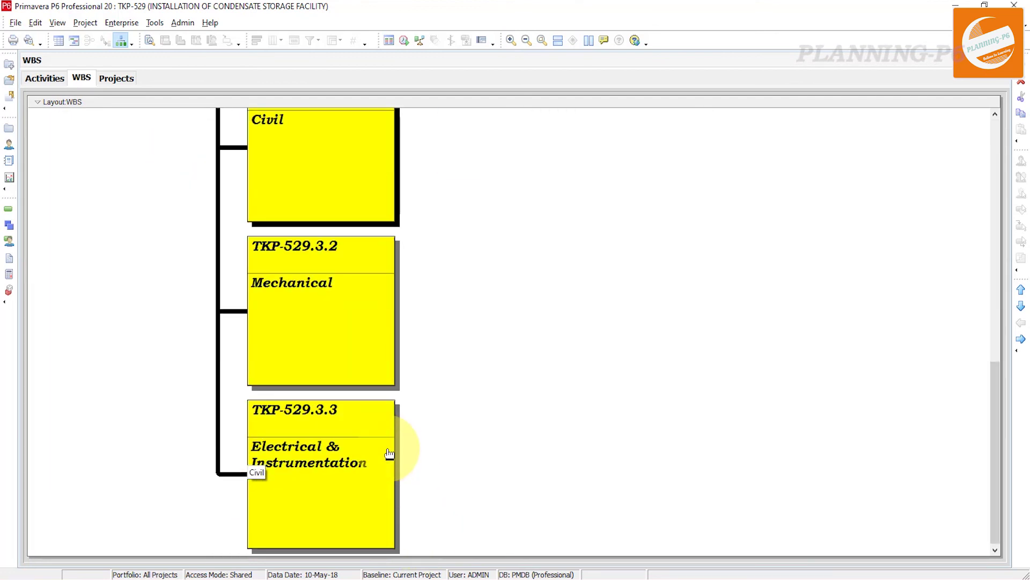
pyautogui.scroll(12, 389, 453)
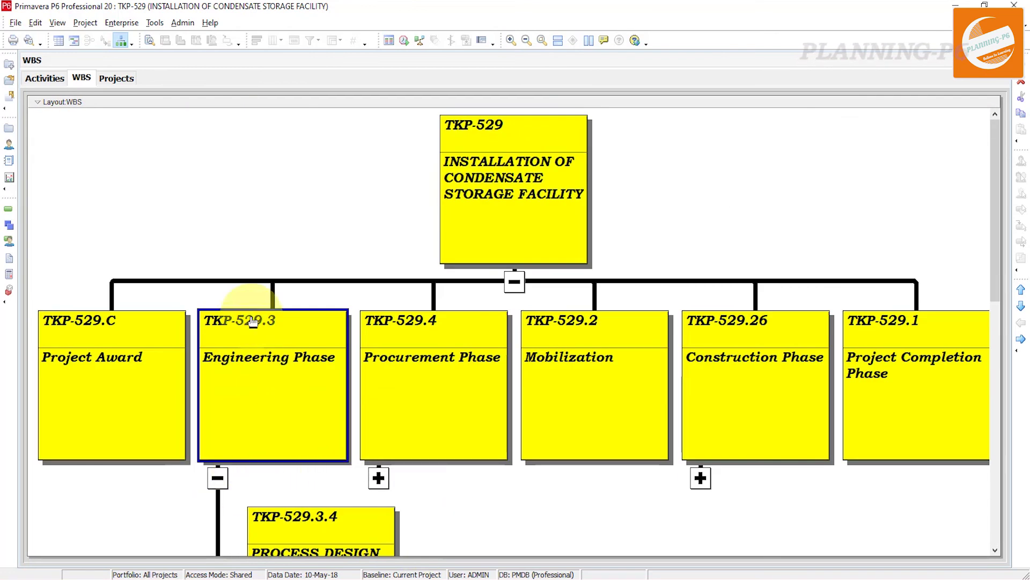
# - With nothing selected, try Align Children > Left
pyautogui.click(112, 114)
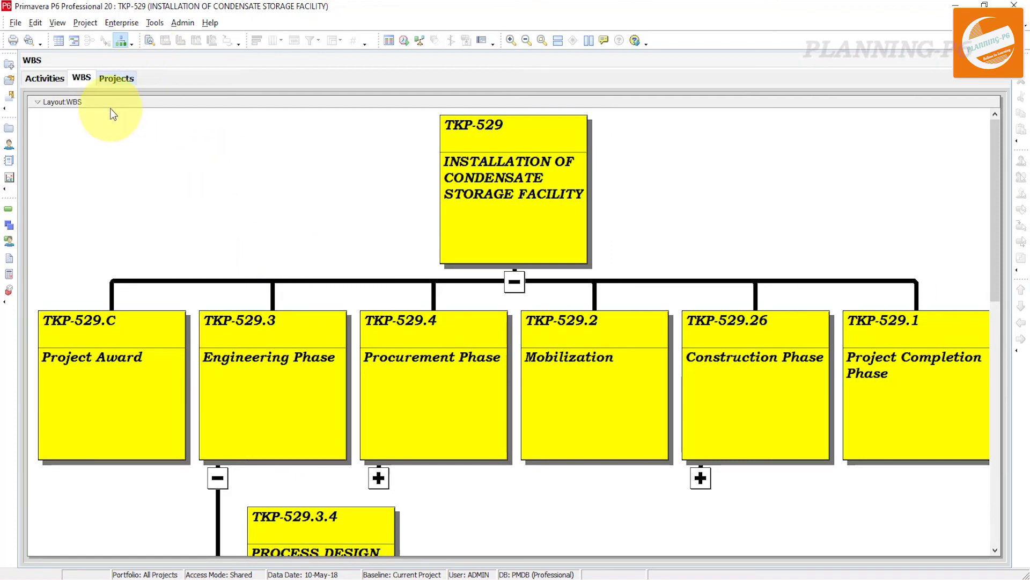
pyautogui.click(110, 103)
pyautogui.moveTo(124, 148)
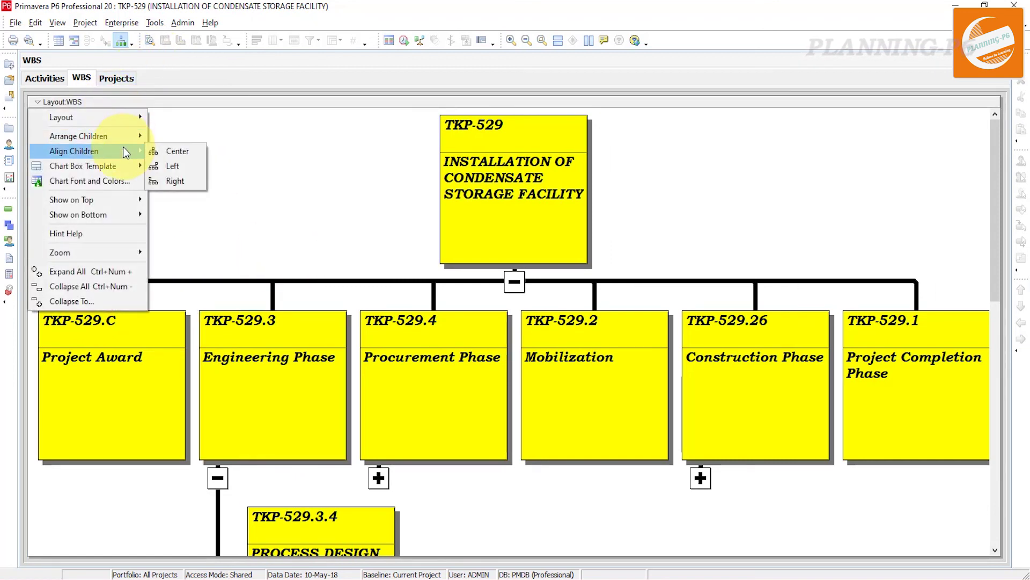
pyautogui.click(177, 172)
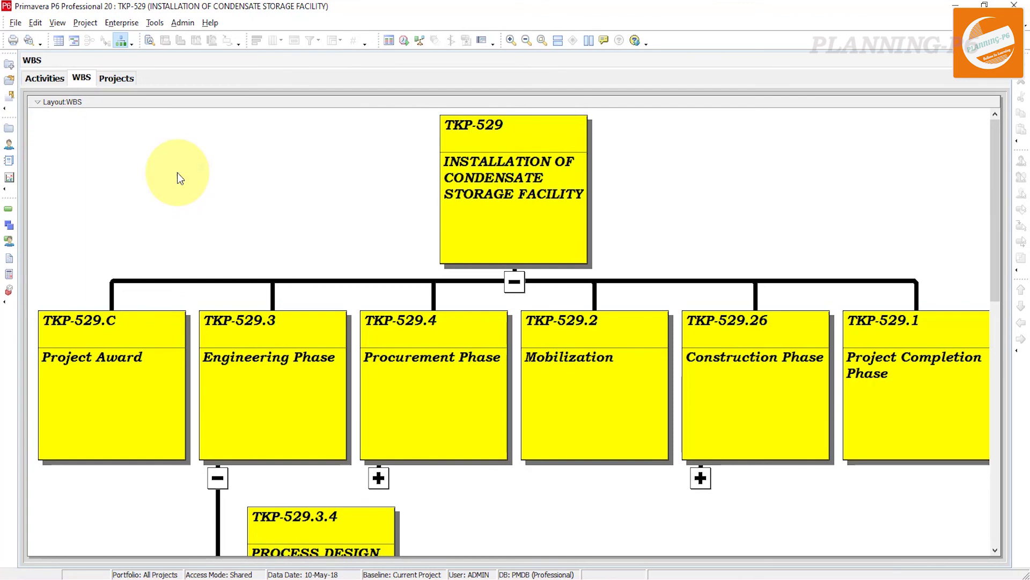
pyautogui.scroll(-6, 316, 372)
pyautogui.scroll(6, 326, 356)
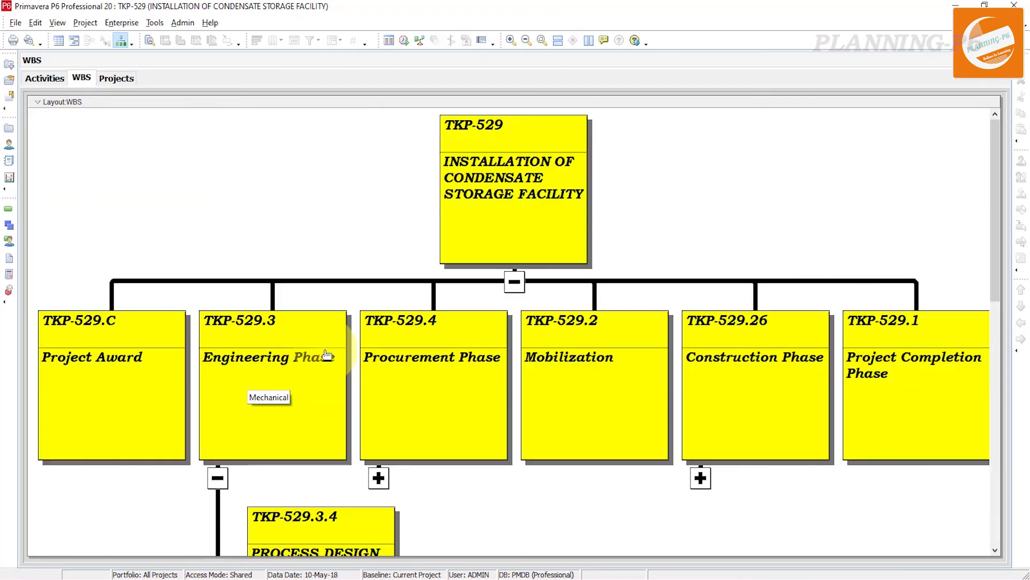
# - Left-align the child boxes of the selected Engineering Phase box
pyautogui.click(266, 393)
pyautogui.click(177, 104)
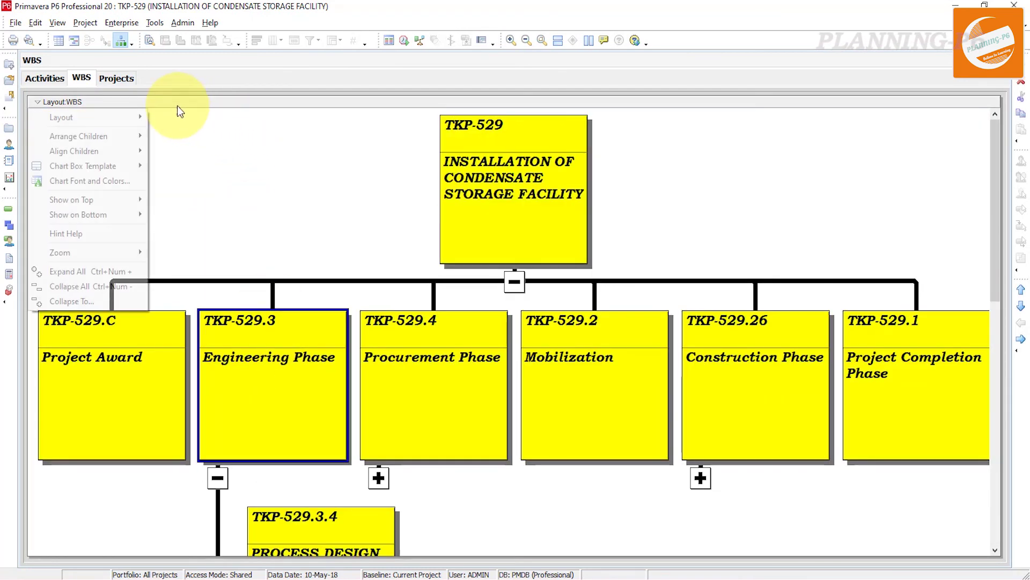
pyautogui.moveTo(131, 159)
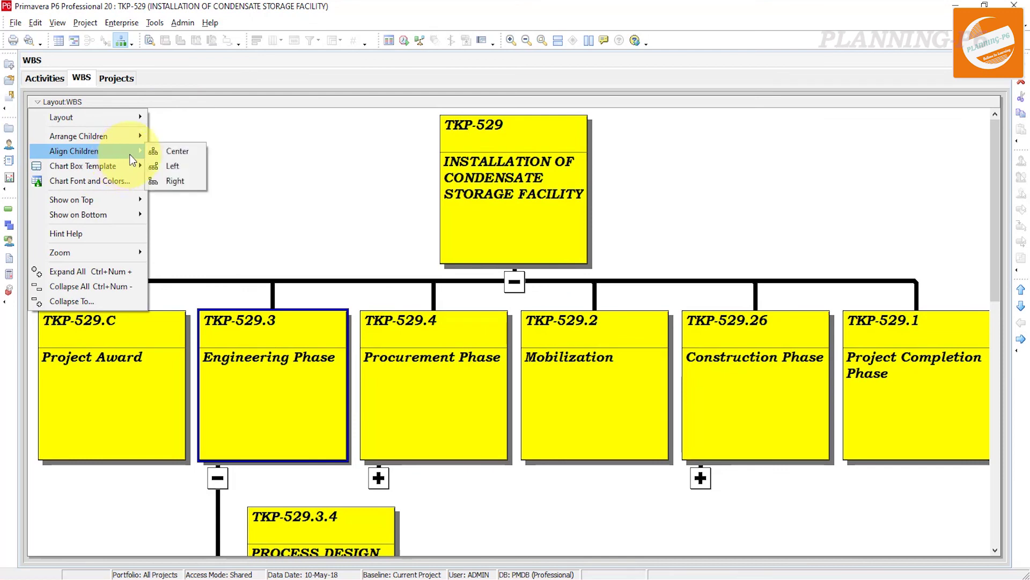
pyautogui.click(160, 167)
pyautogui.scroll(-5, 177, 429)
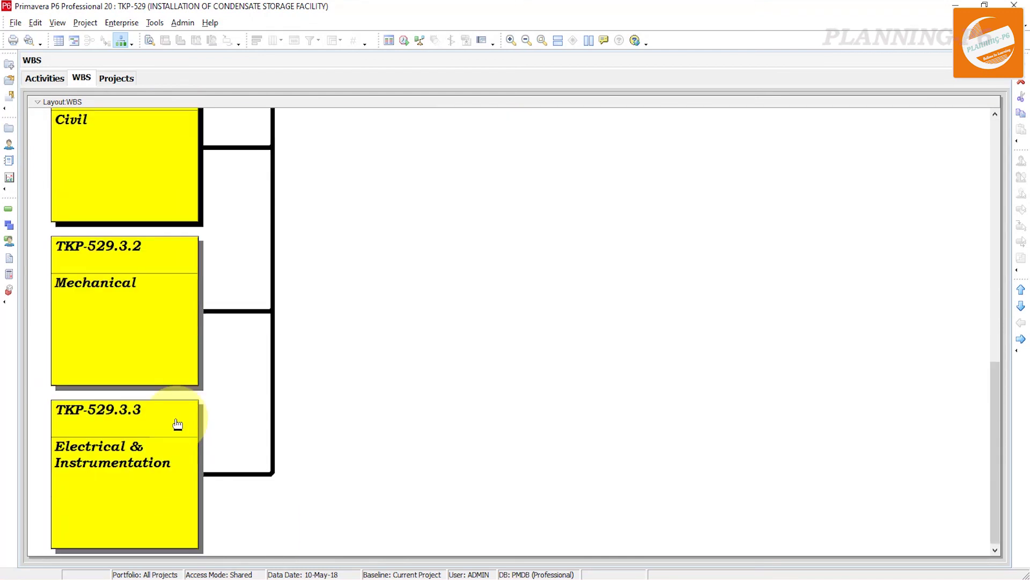
pyautogui.scroll(5, 182, 417)
# - Reselect Engineering Phase and return its children to centred alignment
pyautogui.click(386, 449)
pyautogui.click(297, 417)
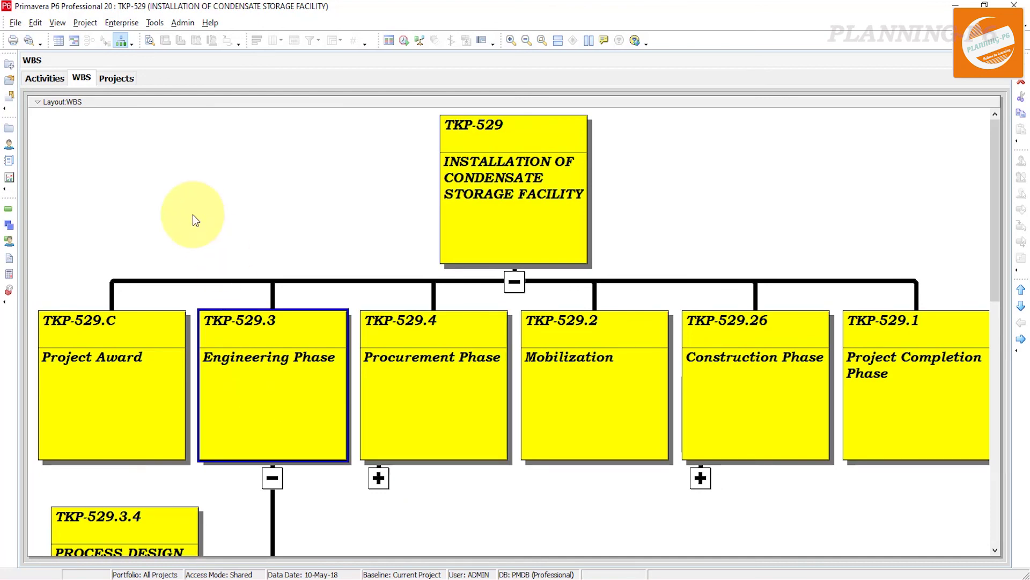
pyautogui.click(147, 102)
pyautogui.moveTo(124, 150)
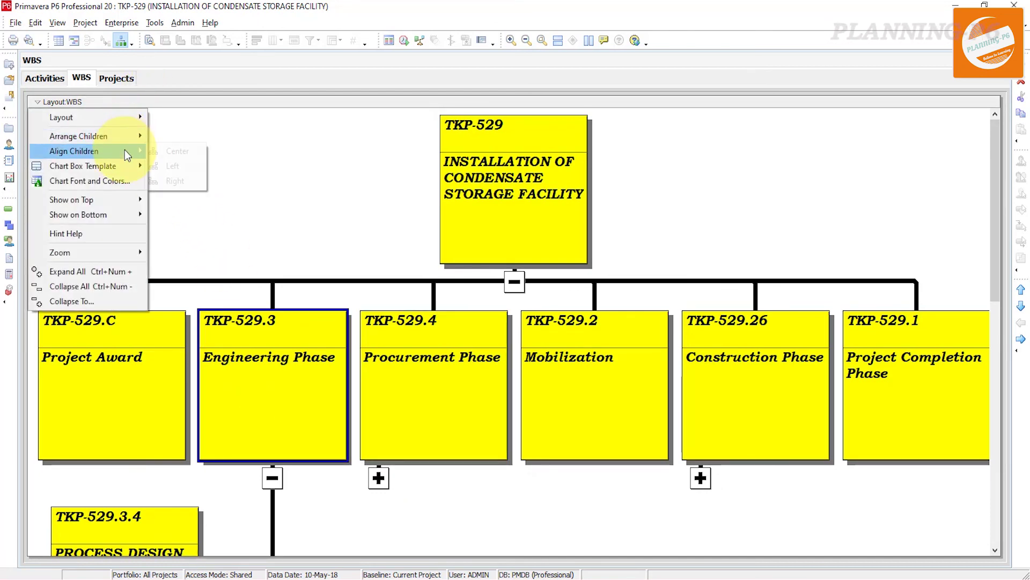
pyautogui.click(179, 160)
pyautogui.scroll(-6, 324, 338)
pyautogui.scroll(6, 327, 330)
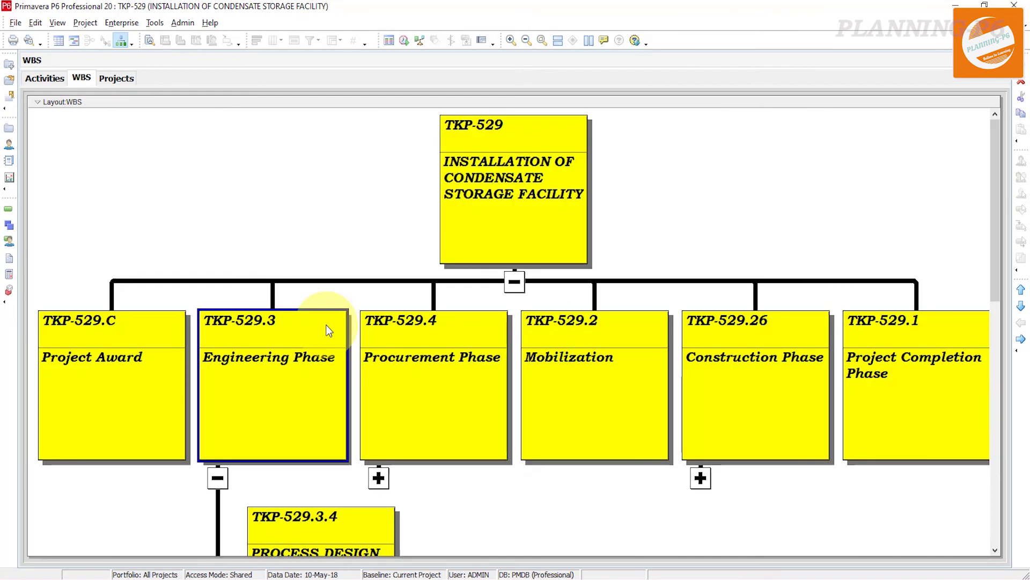
pyautogui.click(120, 102)
# - Arrange Engineering Phase's four child boxes horizontally with Arrange Children > Horizontal
pyautogui.moveTo(119, 141)
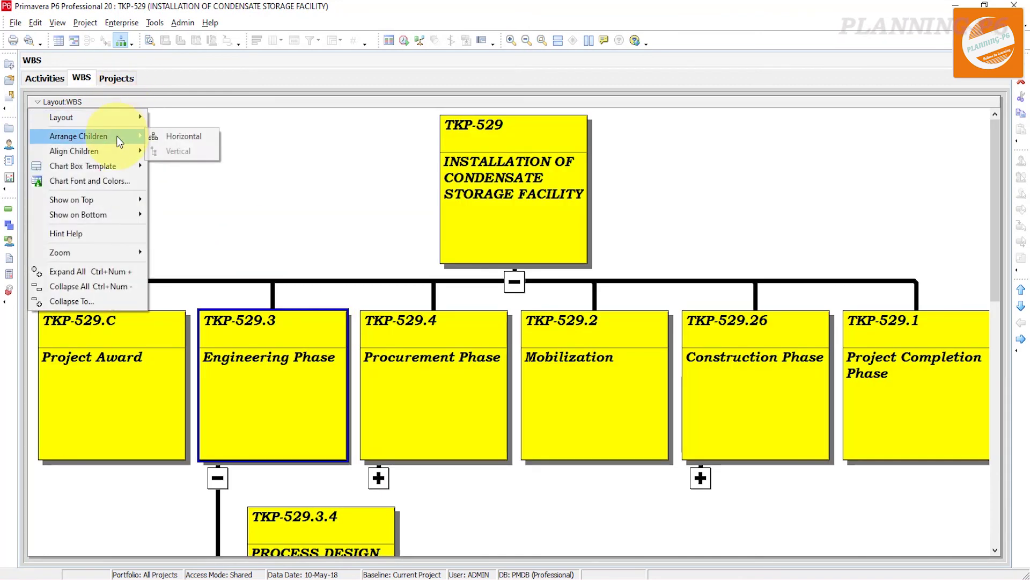
pyautogui.click(187, 137)
pyautogui.scroll(-3, 367, 355)
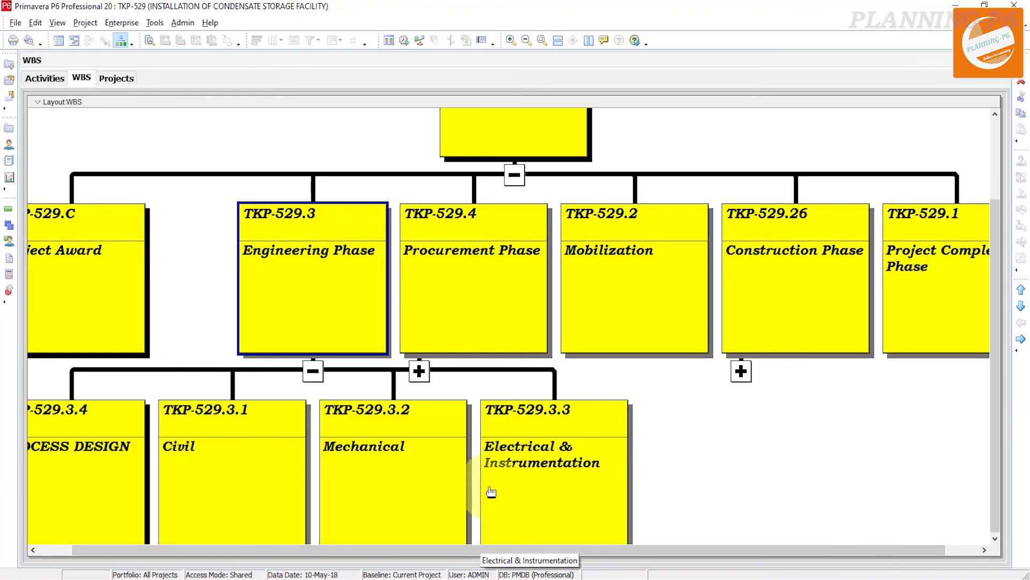
pyautogui.scroll(-1, 329, 299)
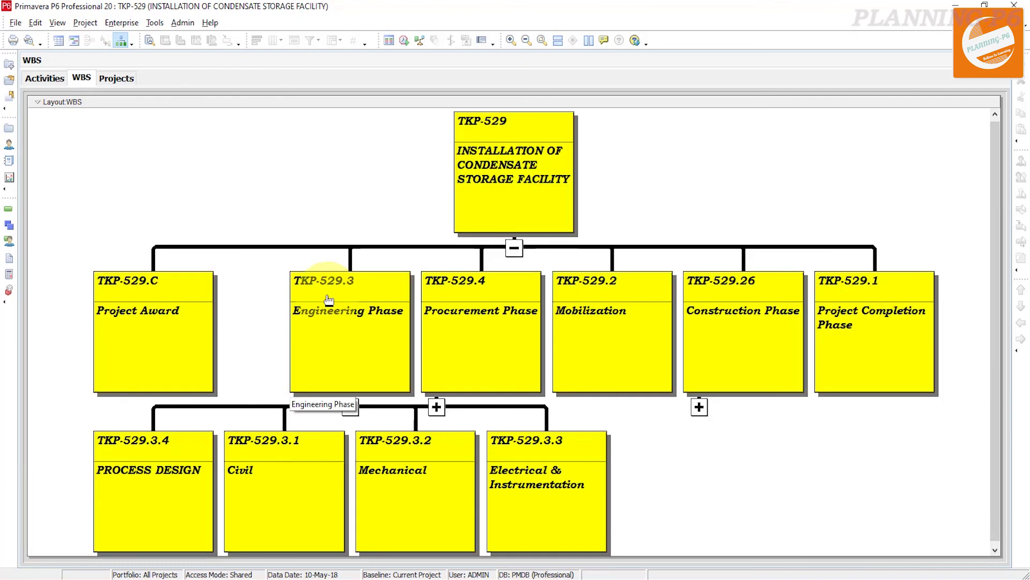